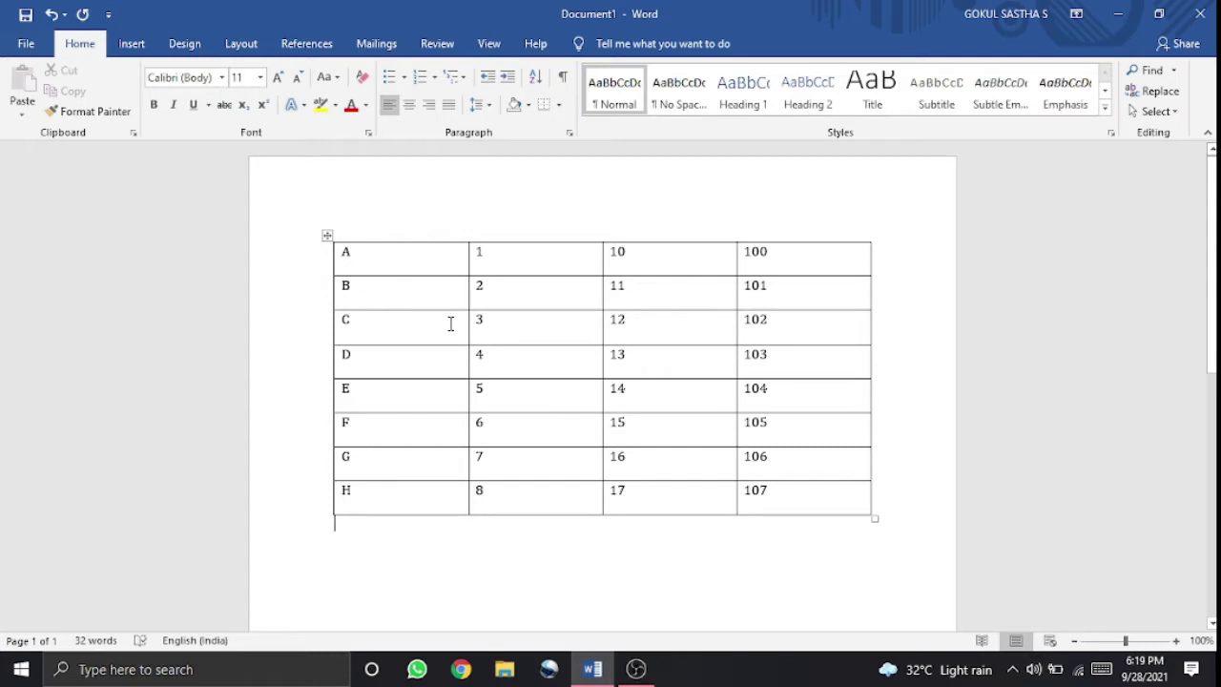
Put the cursor in cell C of the A–H table and show the Table Tools Layout options.
left_click(448, 324)
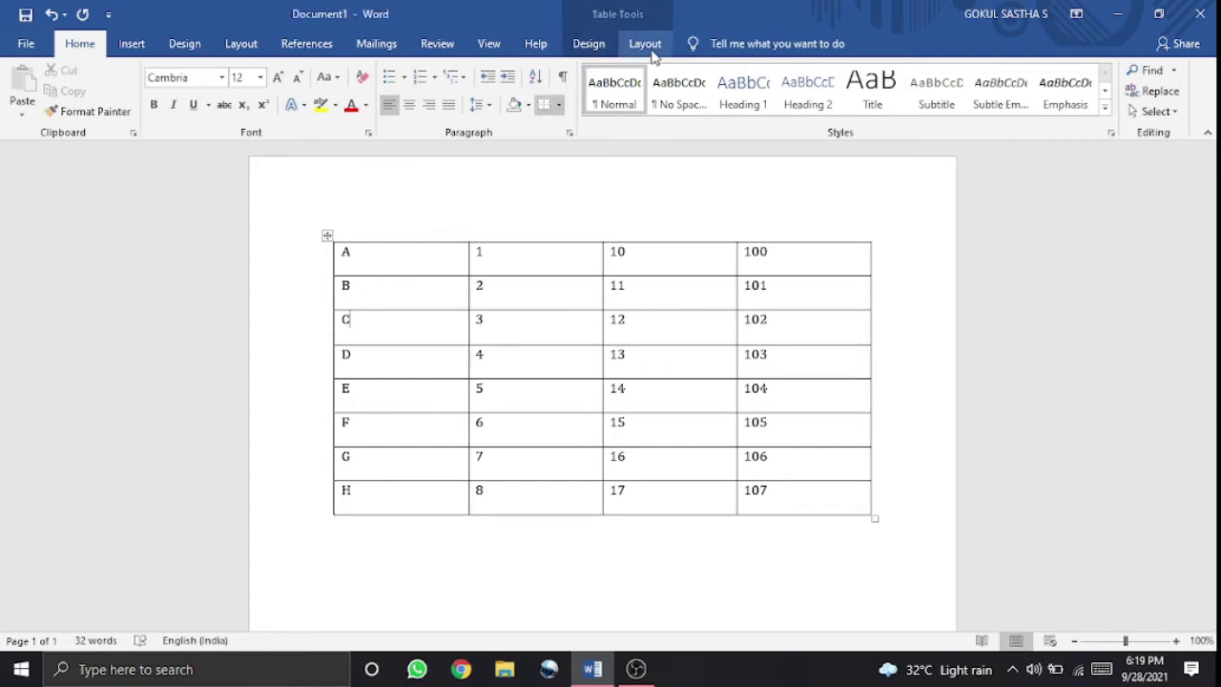
left_click(652, 52)
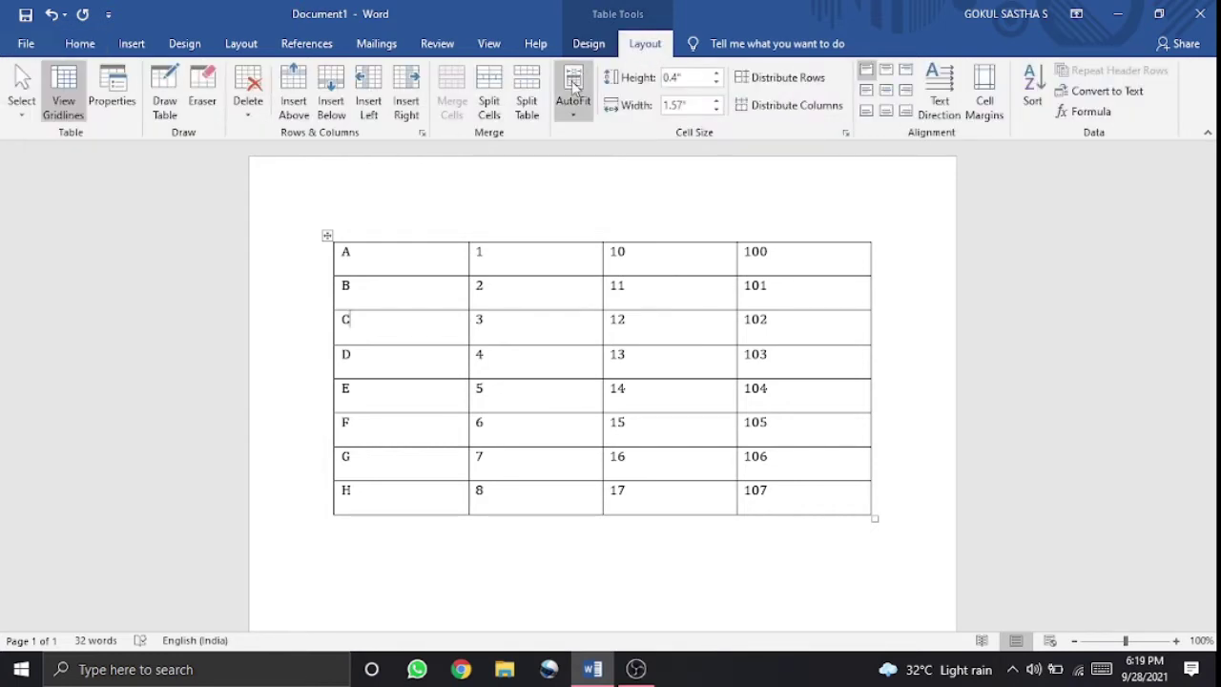
From cell A, use Select to pick the cell, then the first column, then the whole table.
left_click(368, 263)
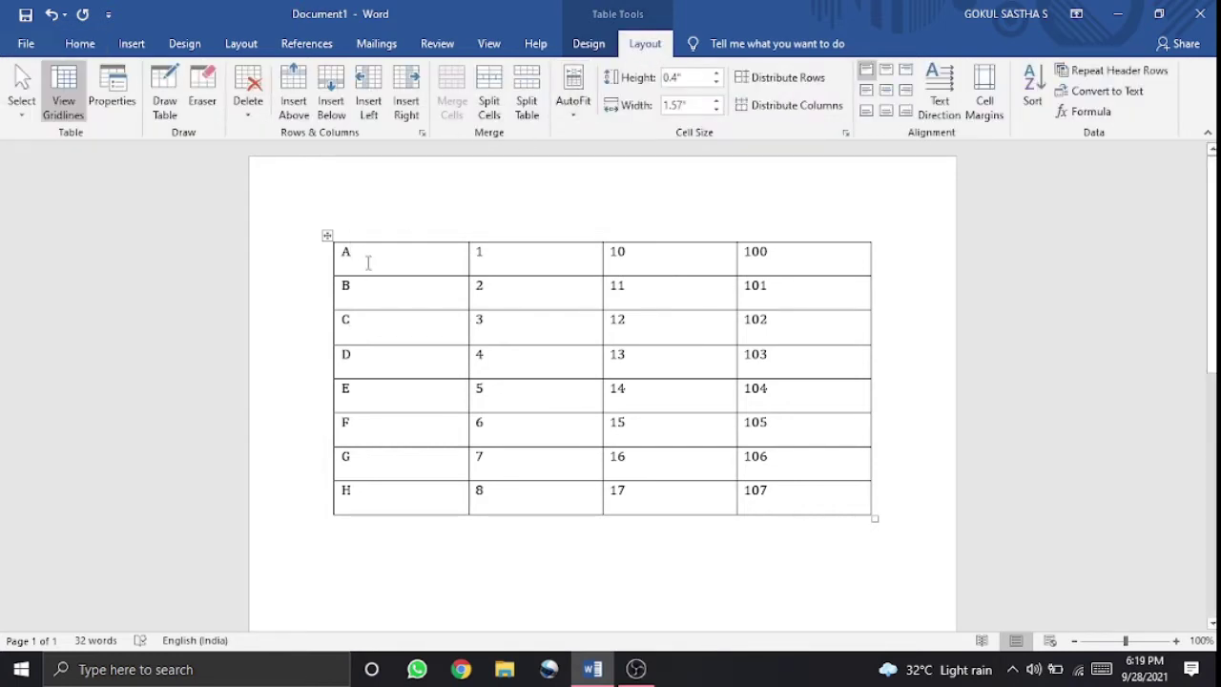
left_click(19, 100)
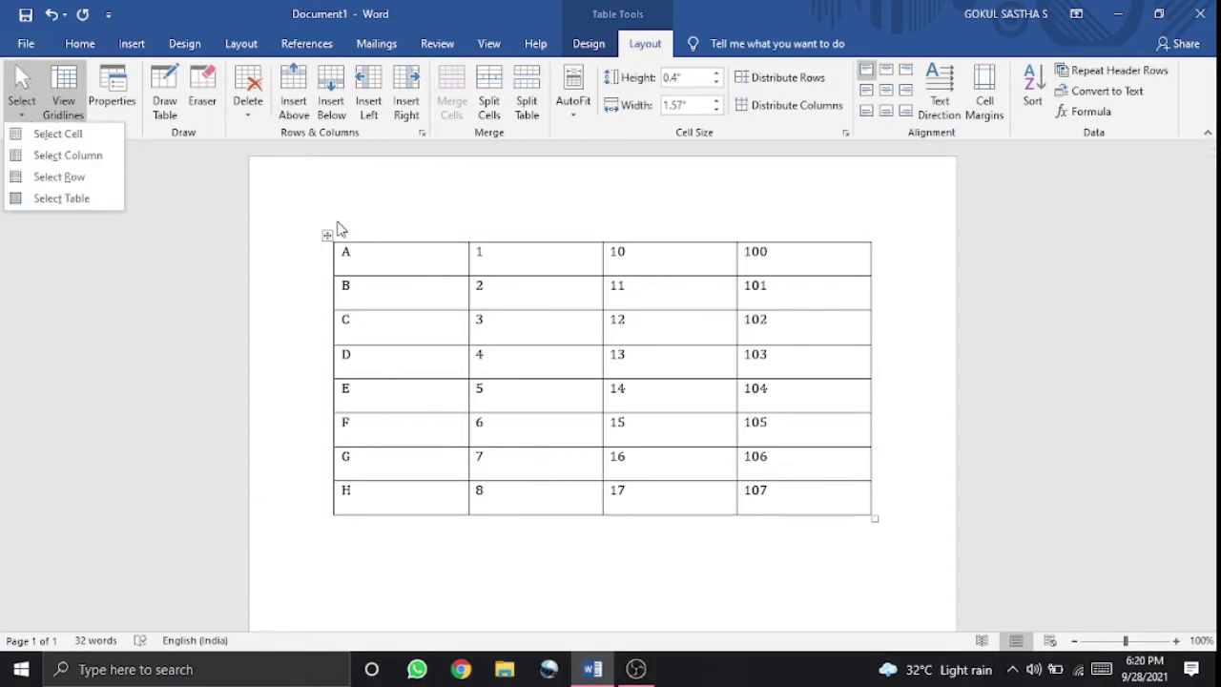
left_click(82, 134)
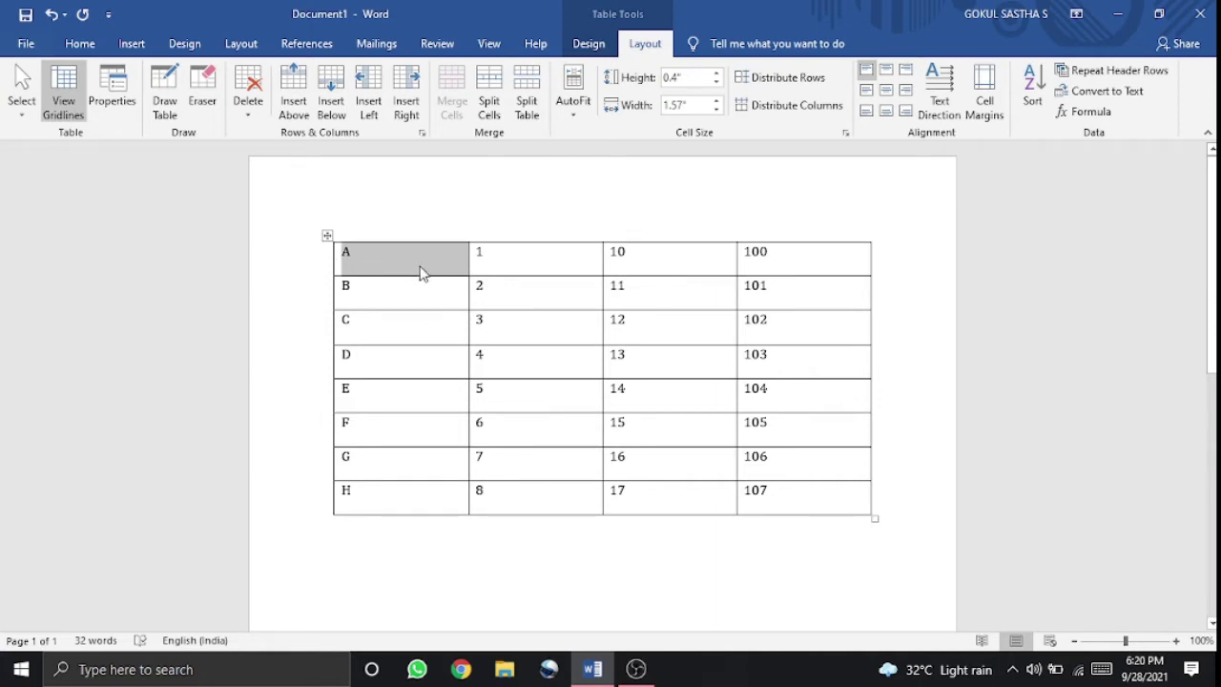
left_click(23, 95)
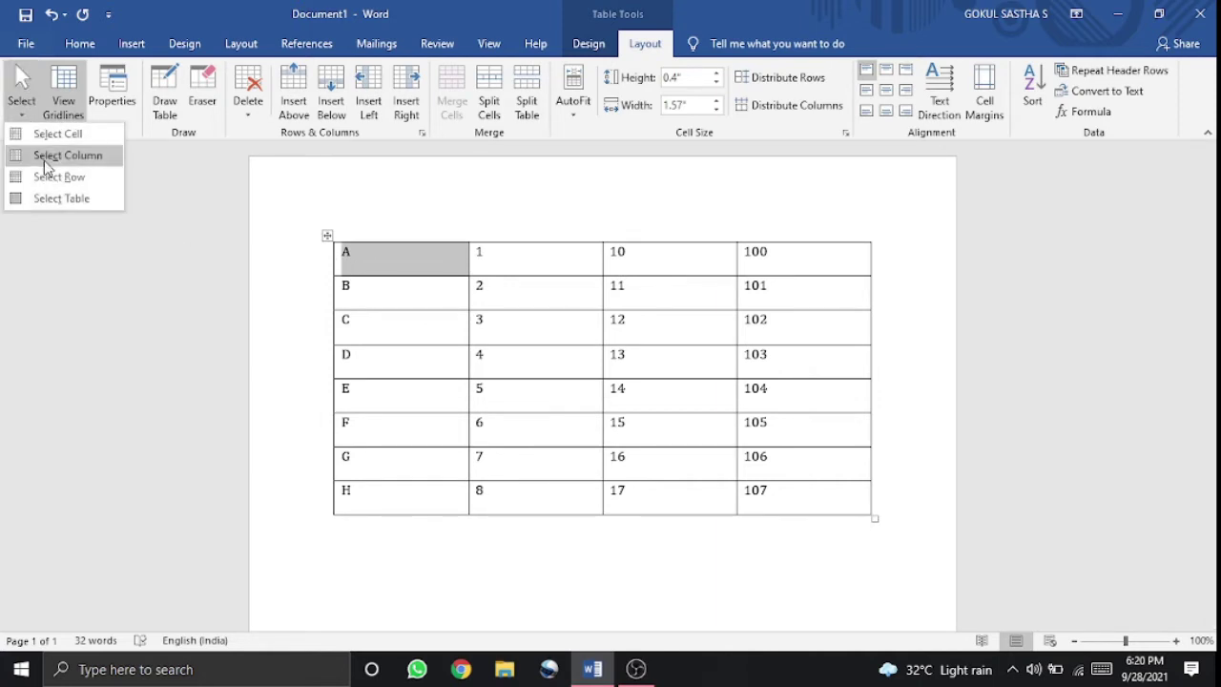
left_click(38, 155)
left_click(26, 96)
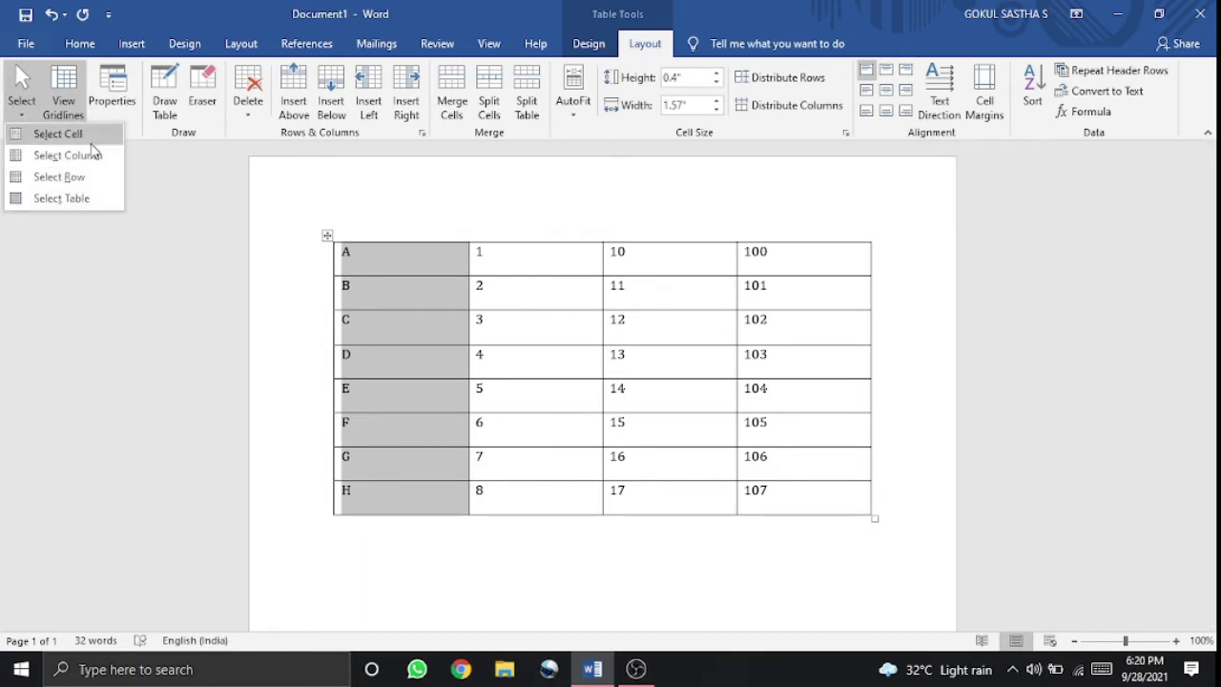
left_click(57, 198)
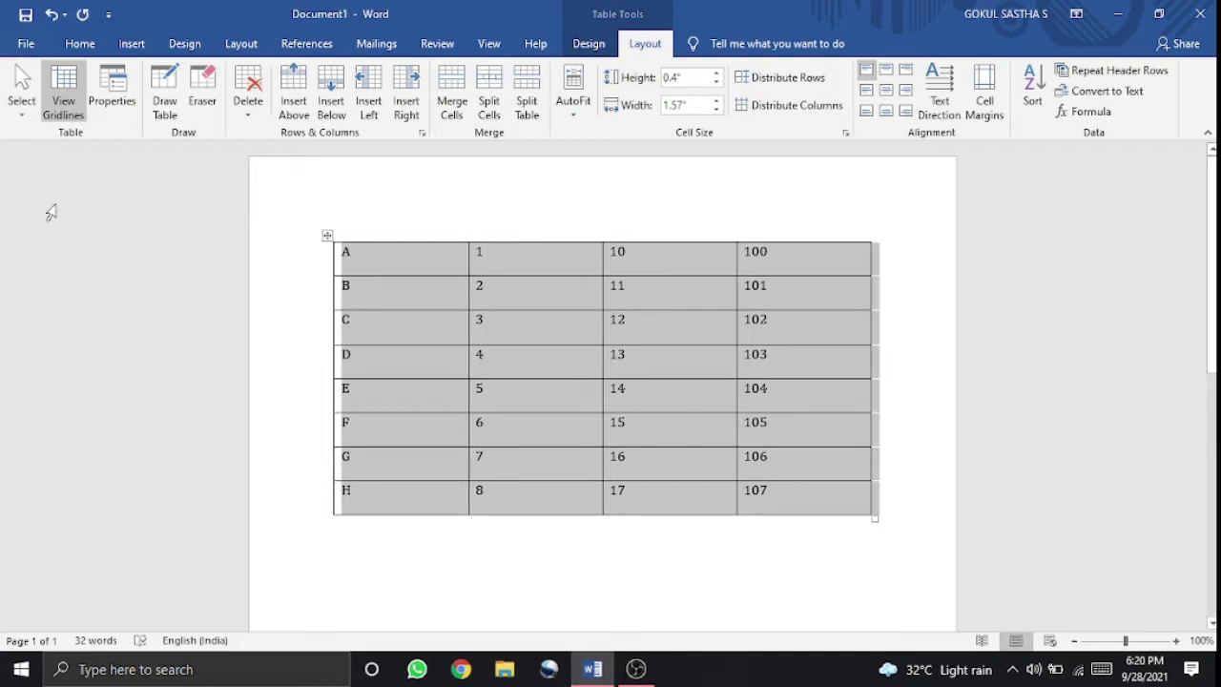
left_click(23, 112)
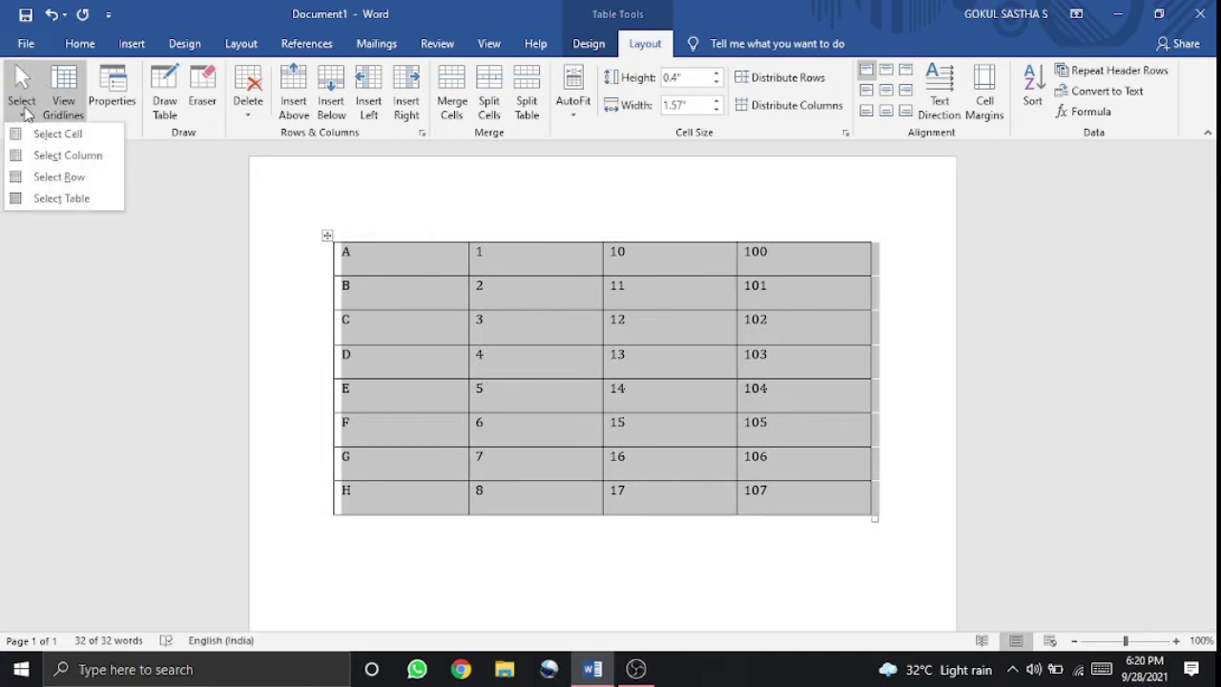
left_click(346, 244)
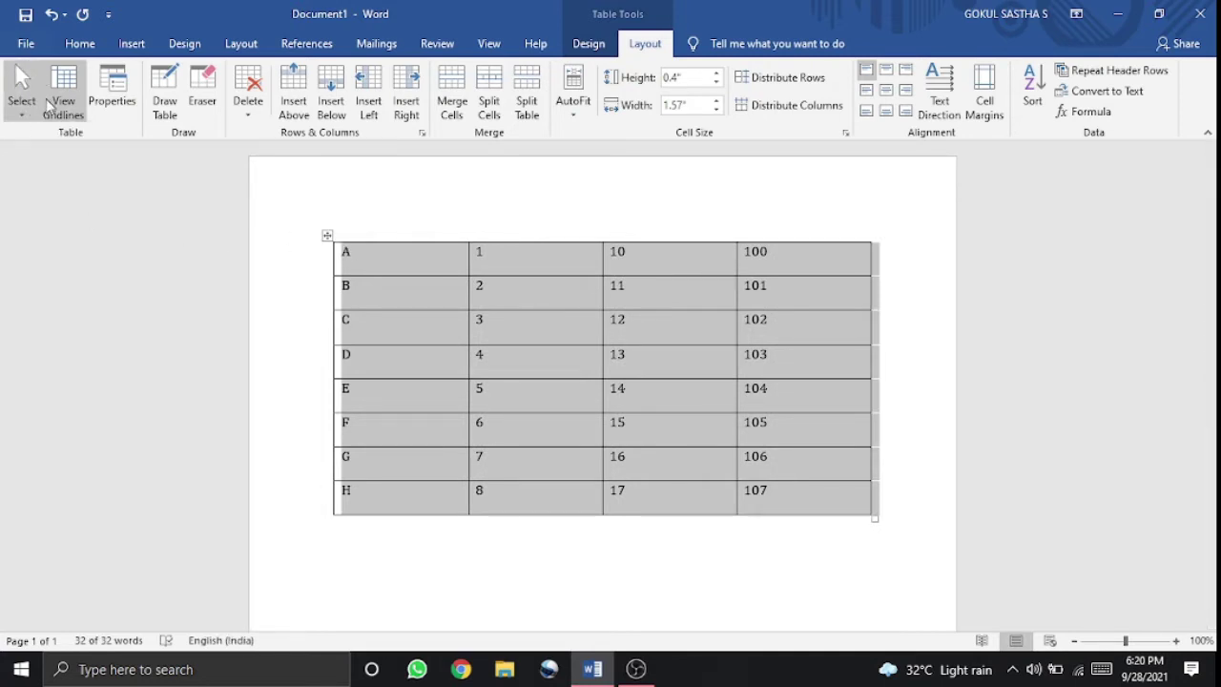
Select rows A, C and D in turn, and open Table Properties for row D.
left_click(309, 249)
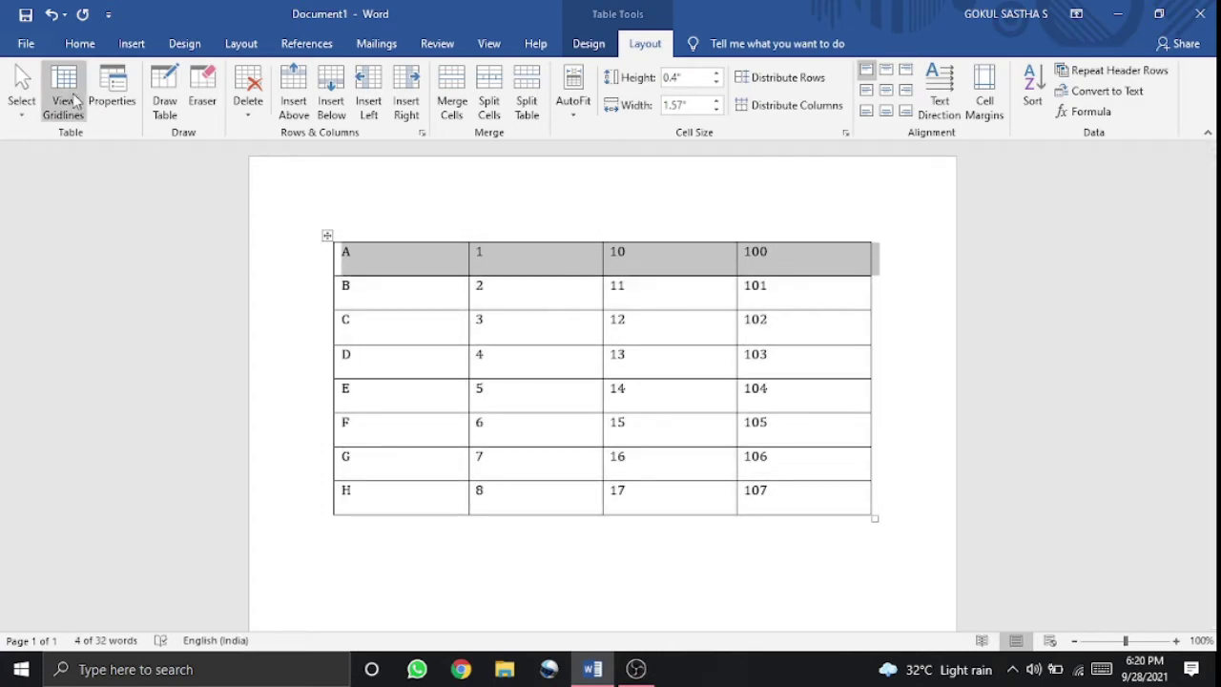
left_click(299, 319)
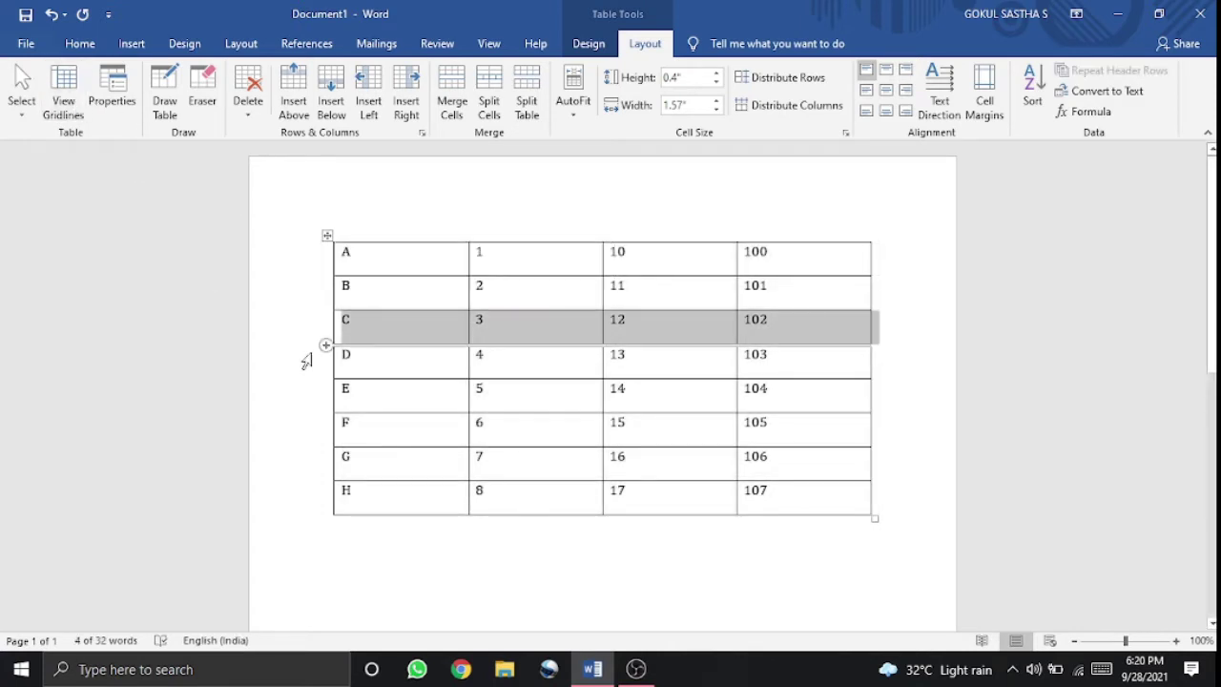
left_click(306, 368)
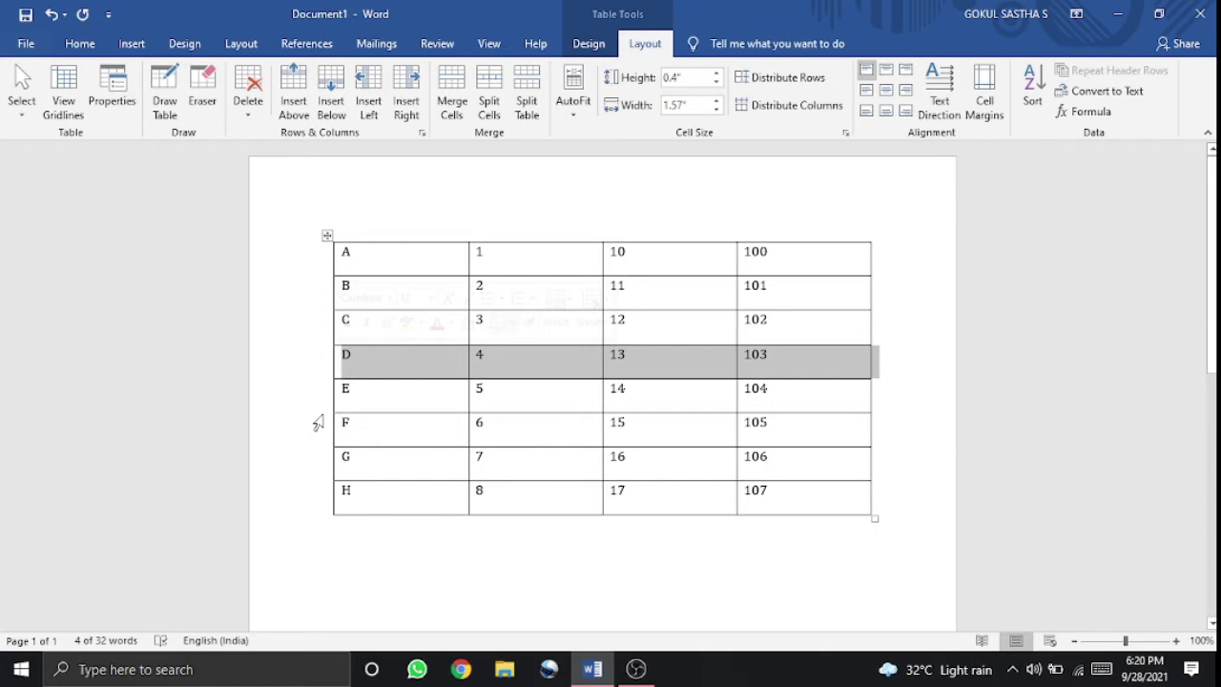
left_click(119, 105)
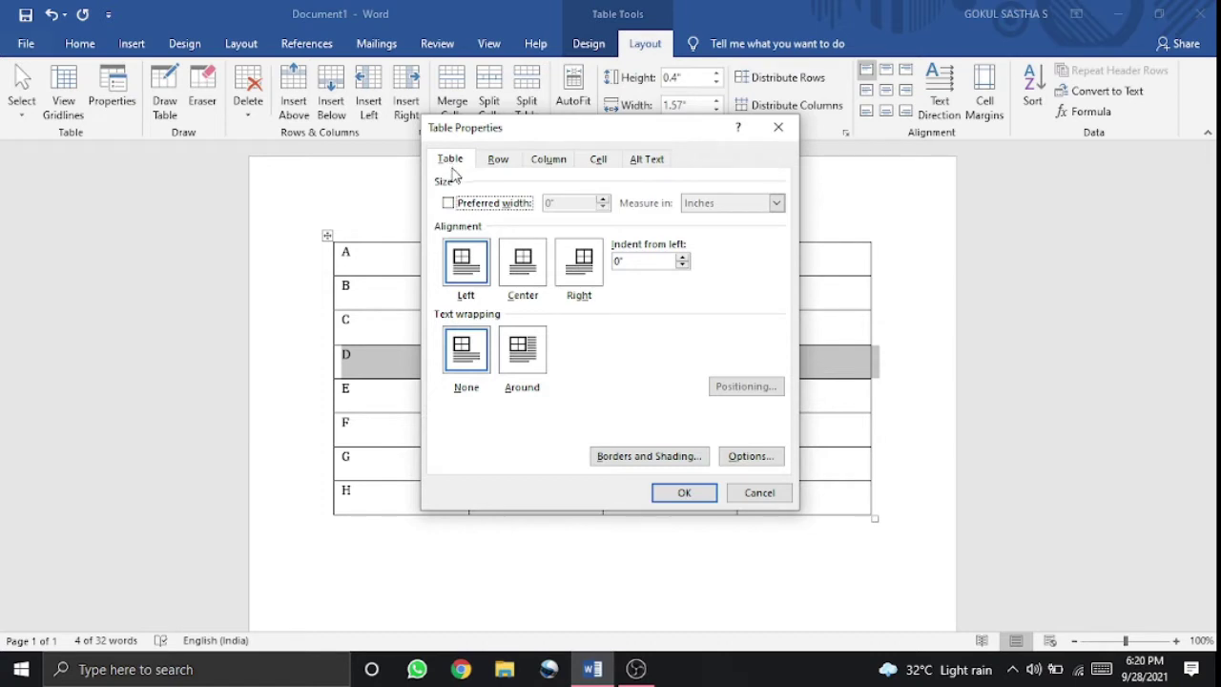
Review Row, Column and Cell settings, keep row D's vertical alignment at Top, and turn on Draw Table.
left_click(498, 160)
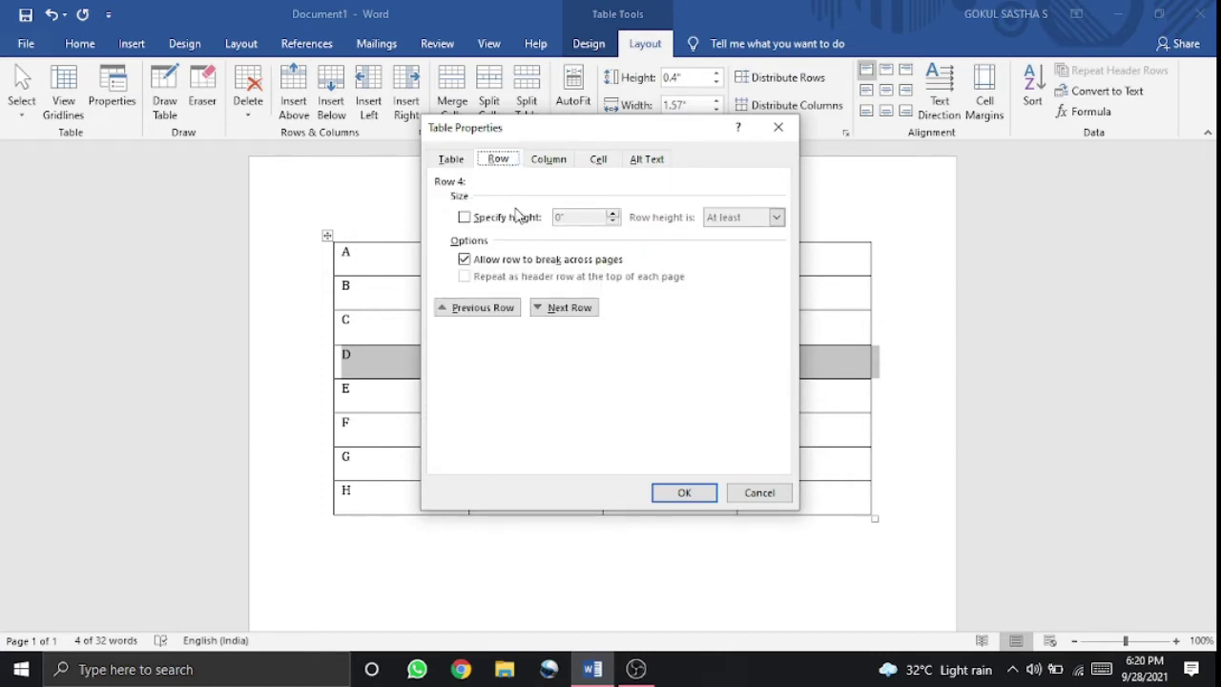
left_click(557, 159)
left_click(599, 162)
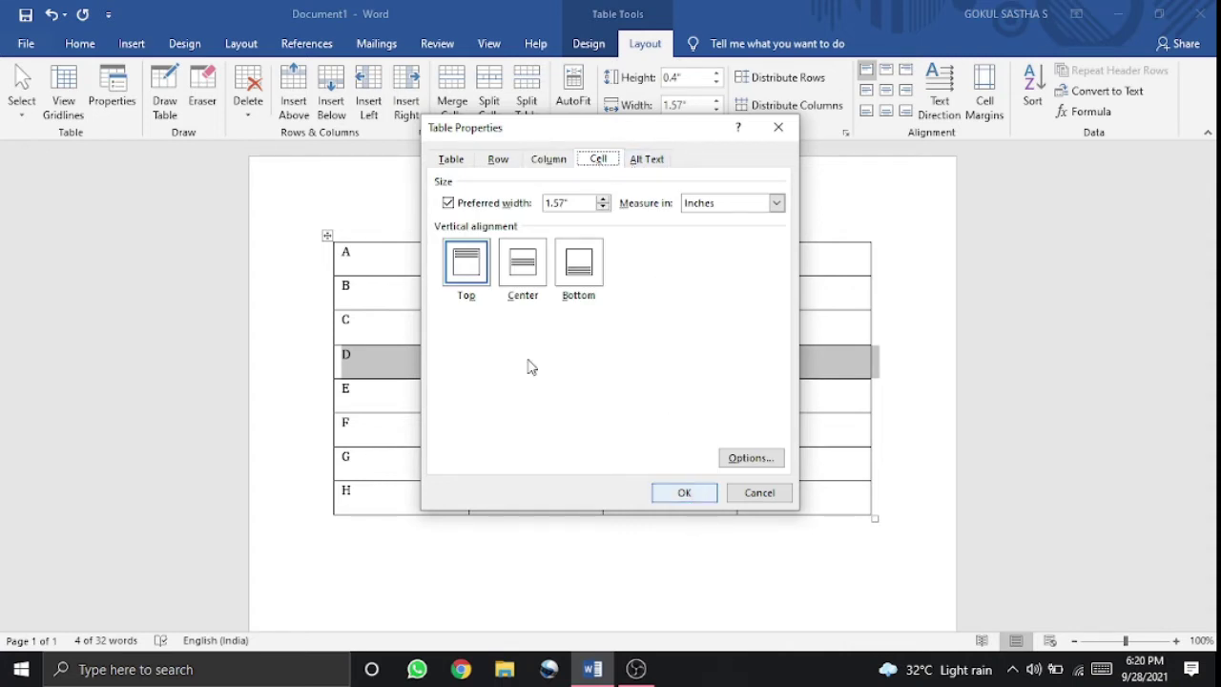
left_click(525, 270)
left_click(576, 270)
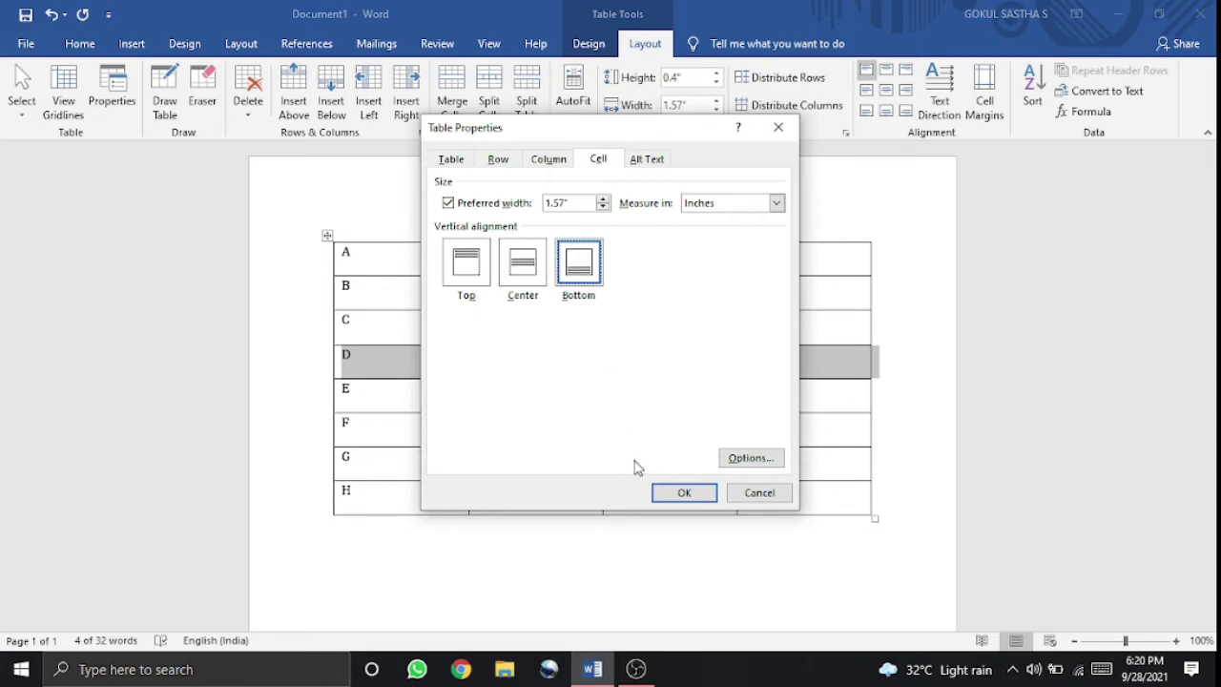
left_click(469, 288)
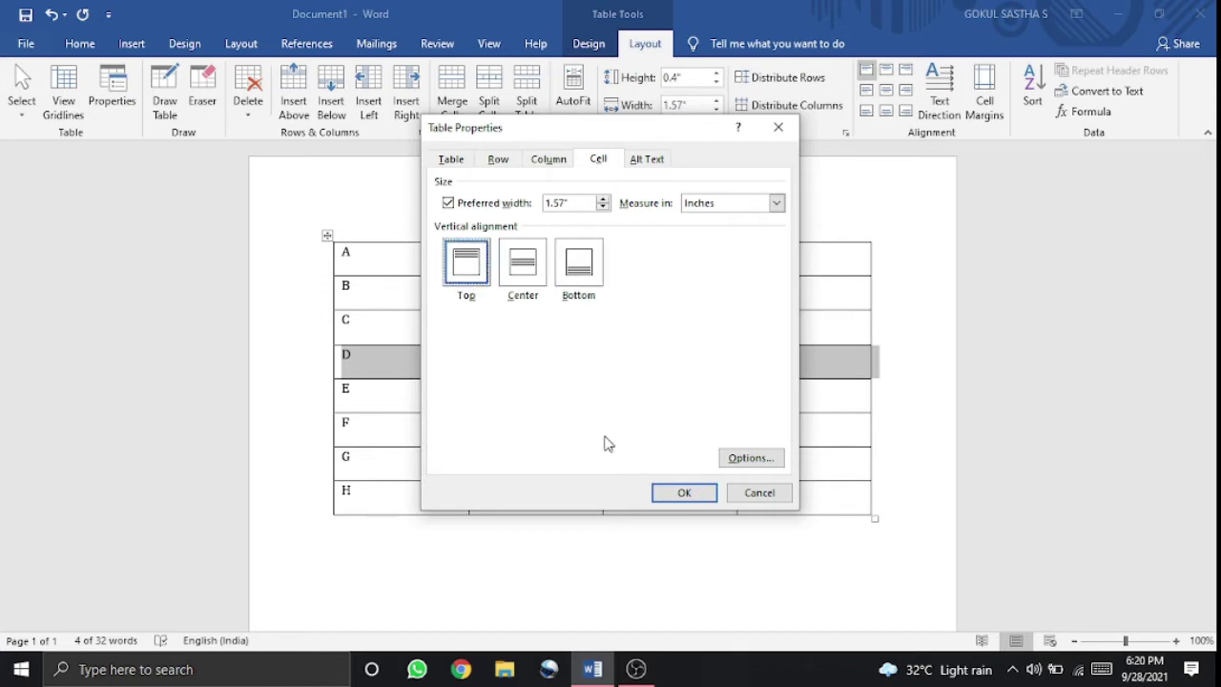
left_click(683, 493)
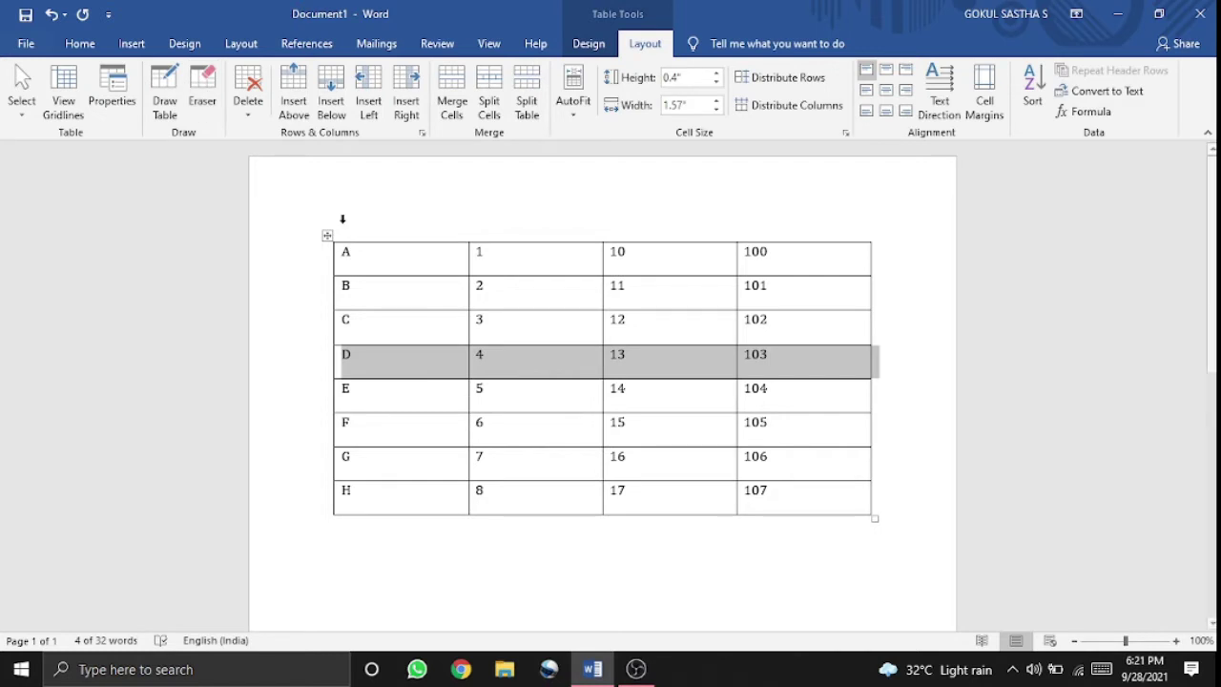
left_click(164, 95)
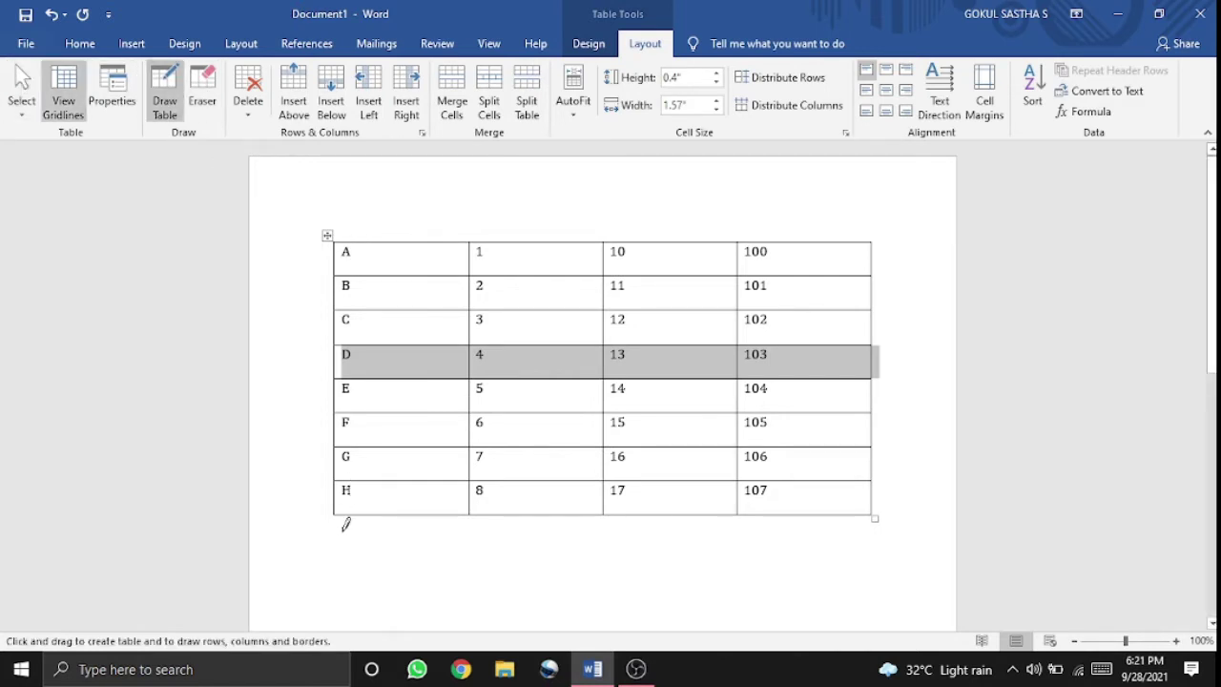
mouse_move(346, 532)
left_mouse_down()
mouse_move(769, 544)
mouse_move(822, 532)
left_mouse_up()
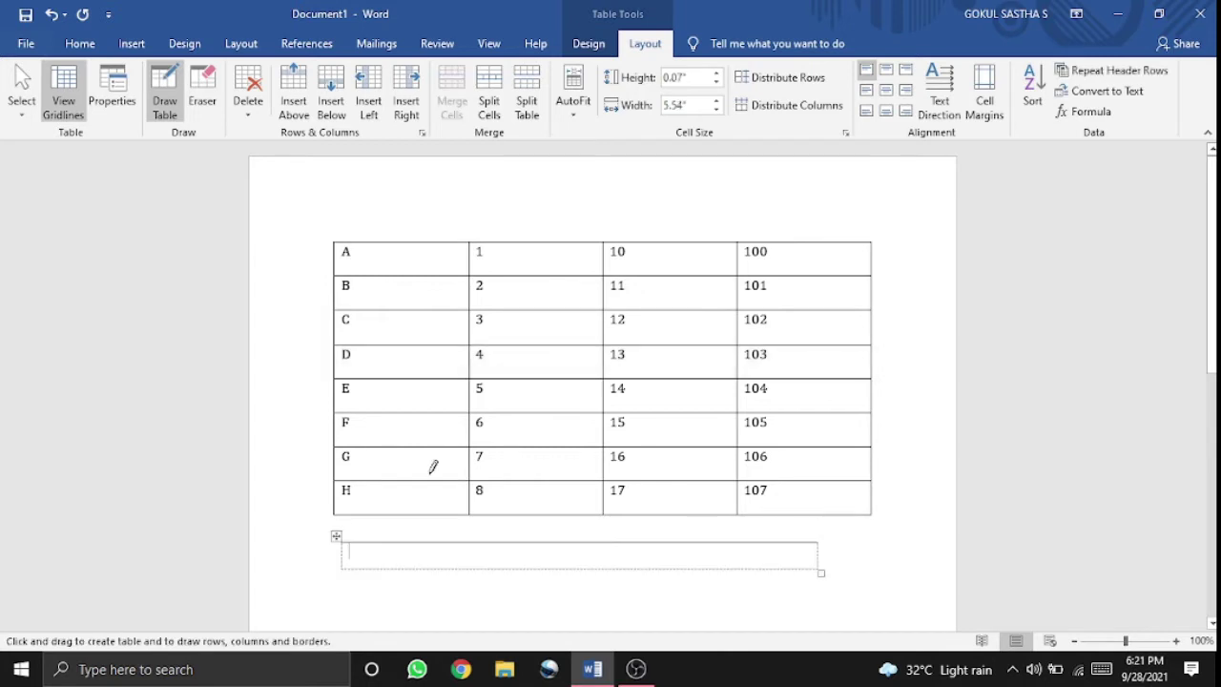
left_click(198, 93)
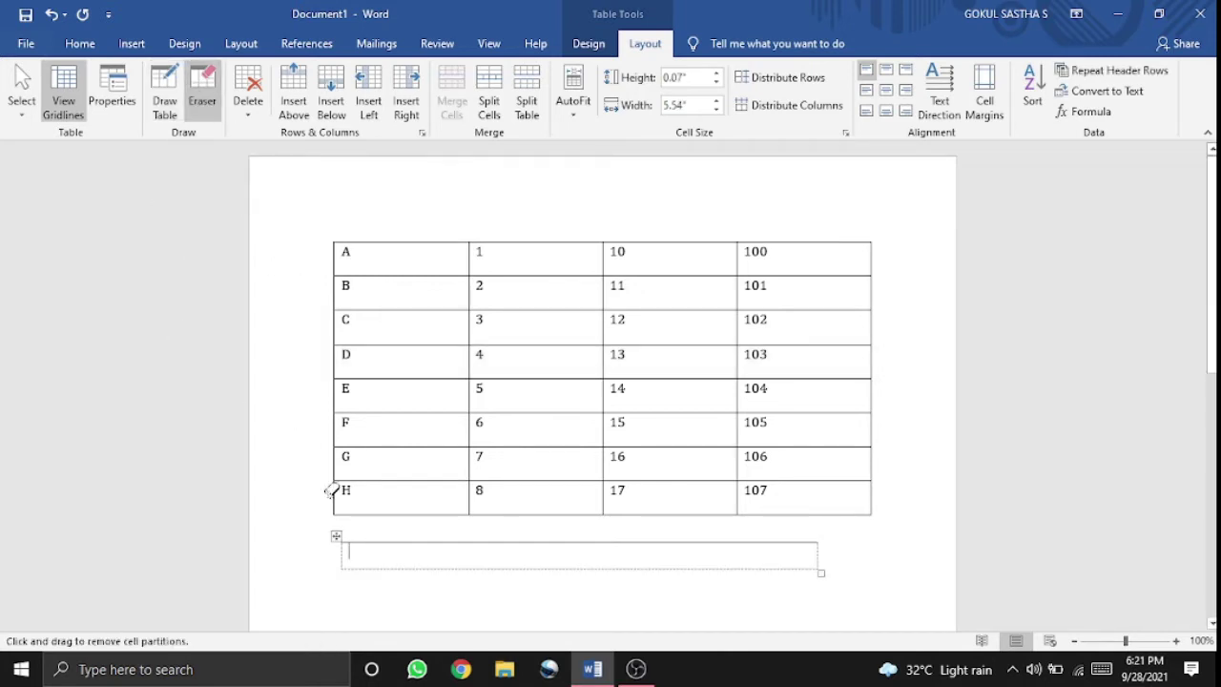
left_click_drag(350, 537, 564, 539)
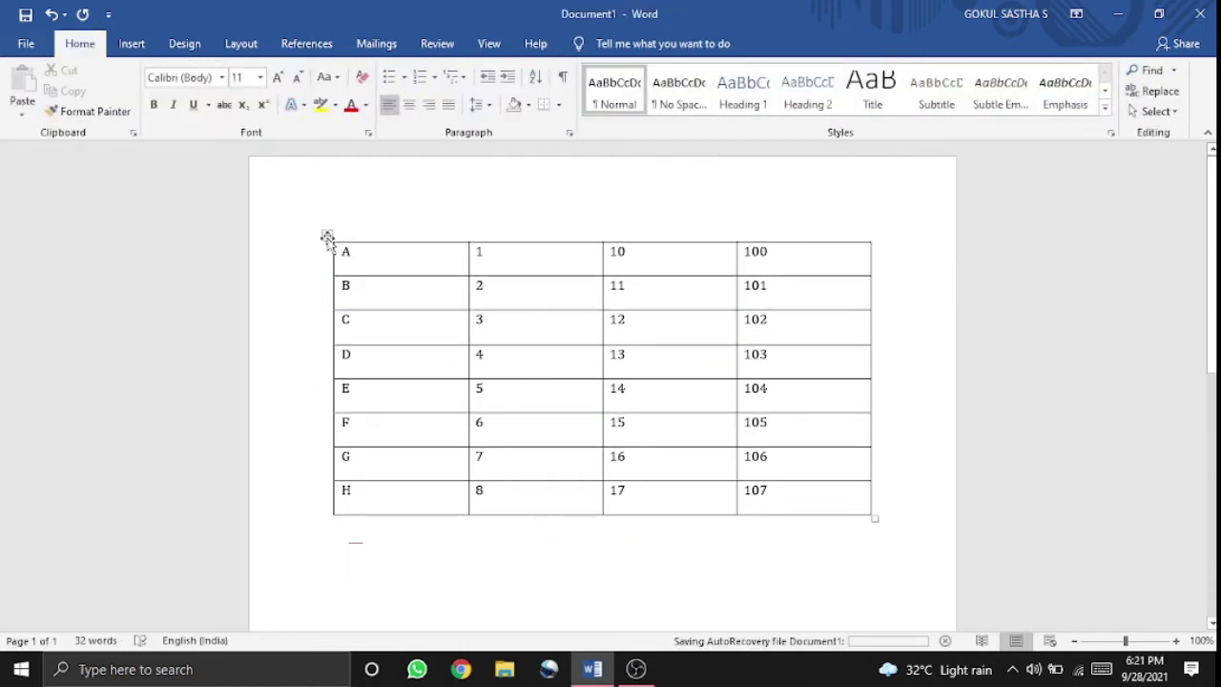
left_click(547, 299)
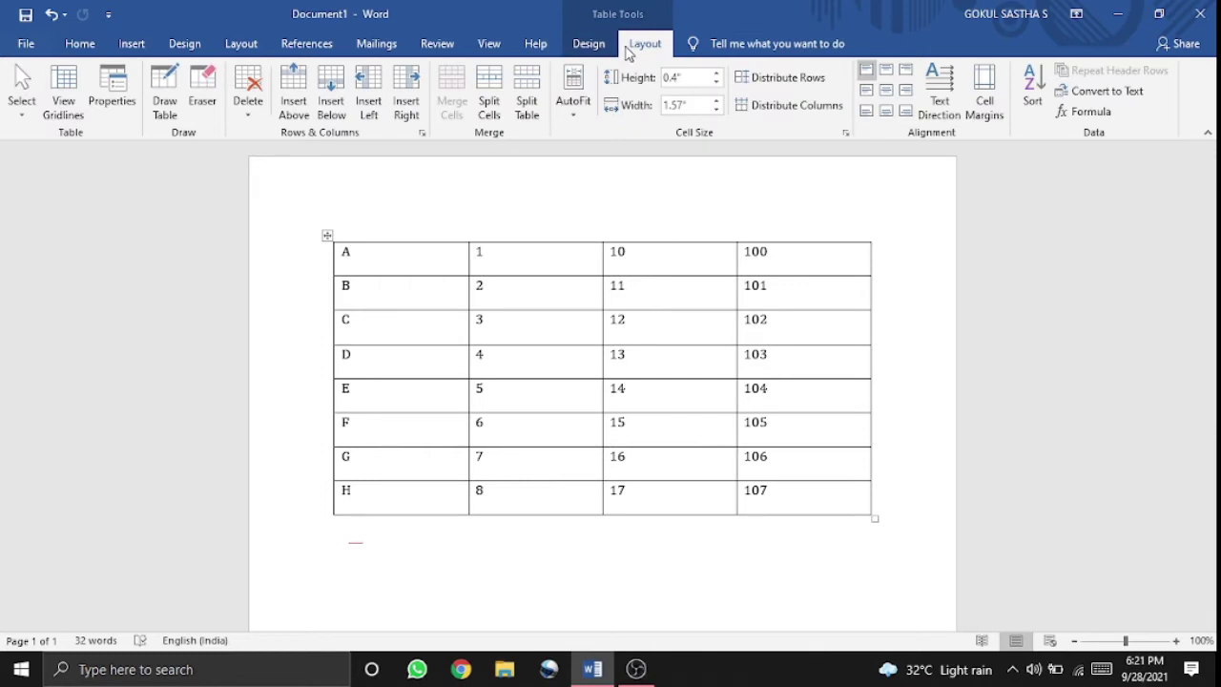
left_click(248, 103)
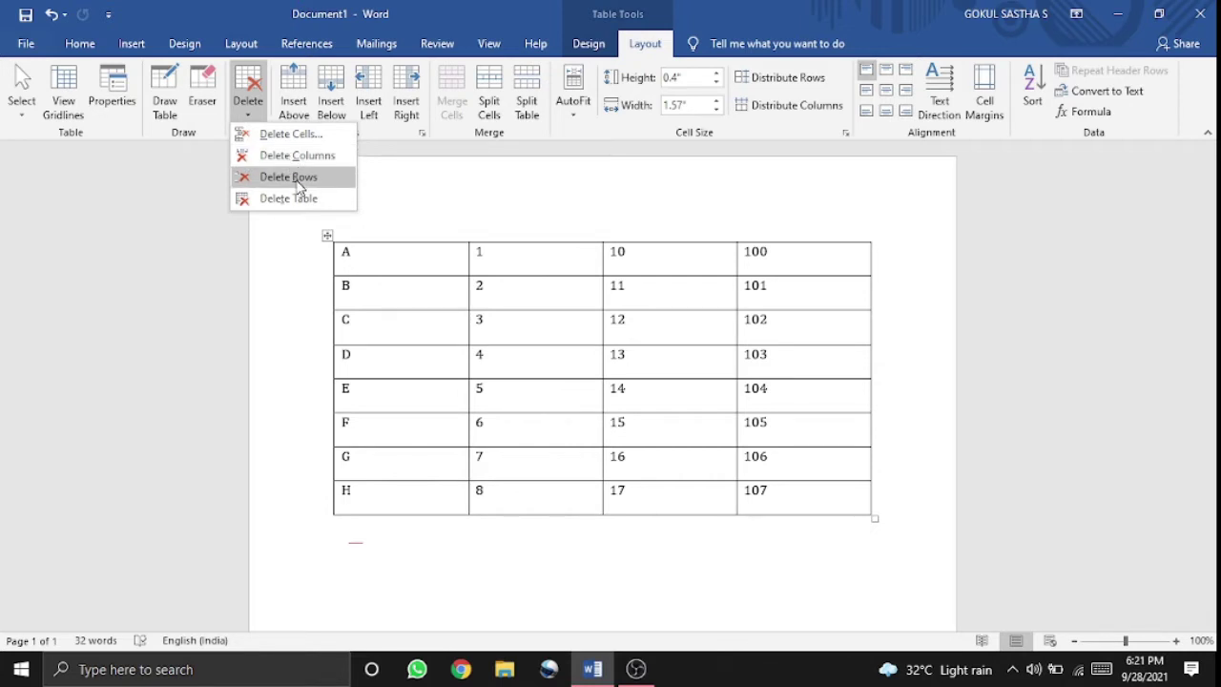
left_click(327, 236)
left_click(327, 236)
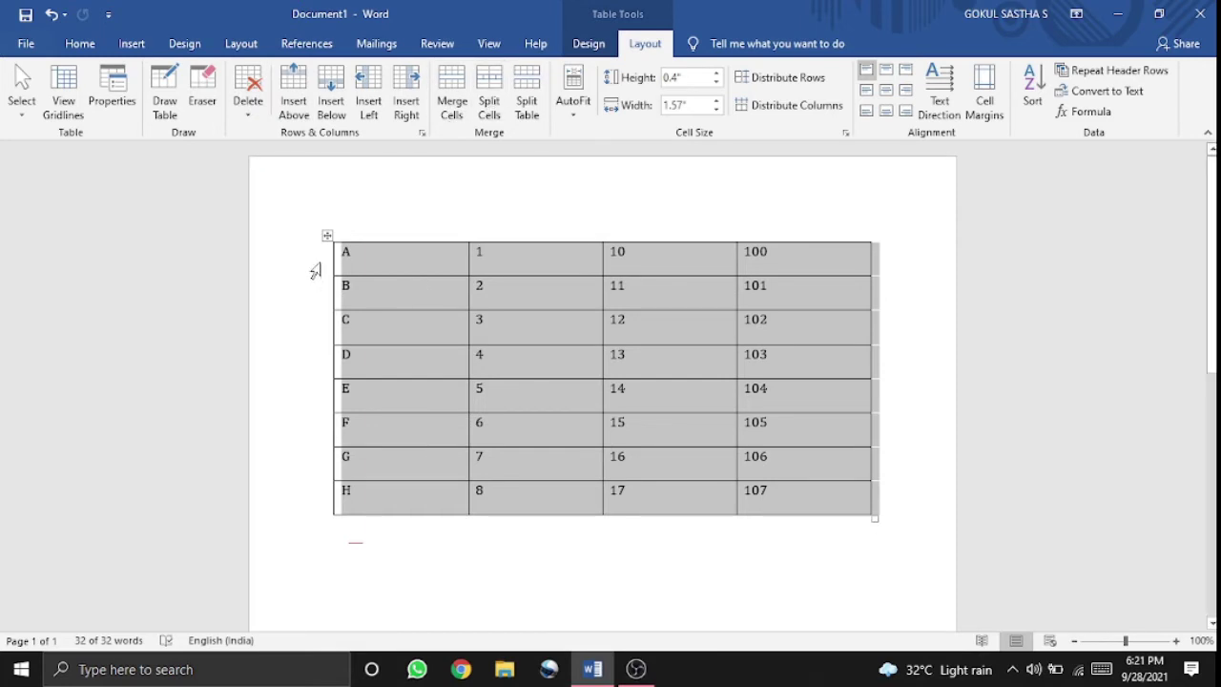
Insert an empty row above row A and another below it.
left_click(372, 271)
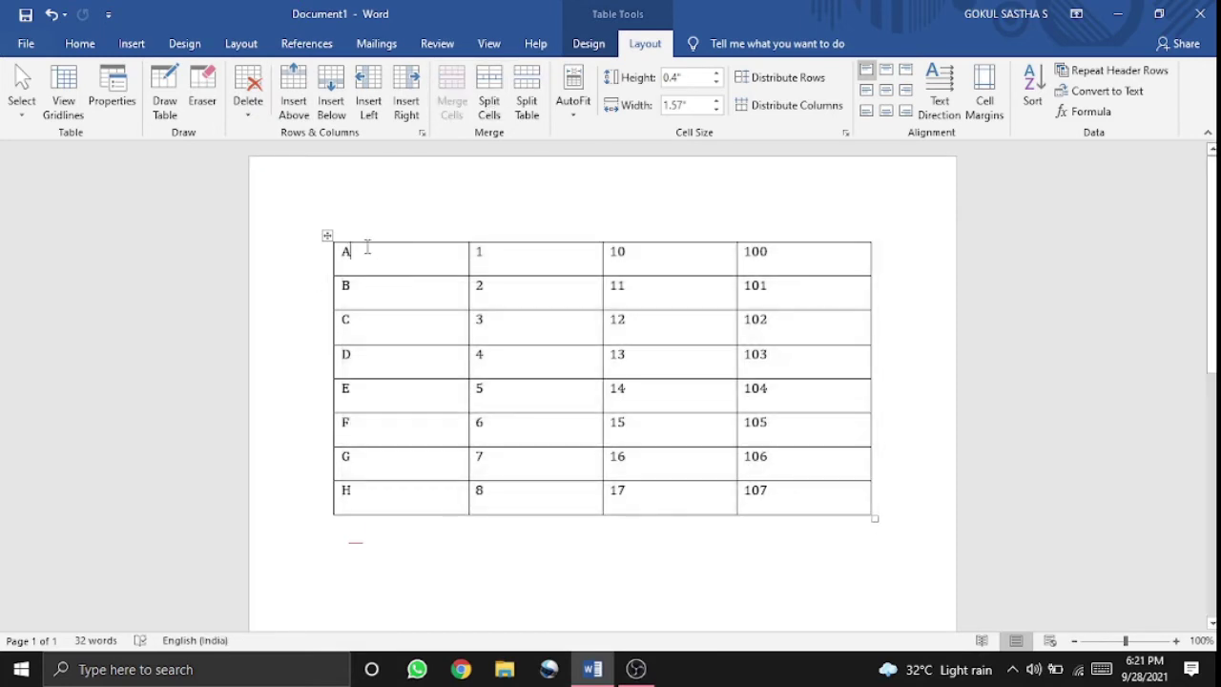
left_click(298, 108)
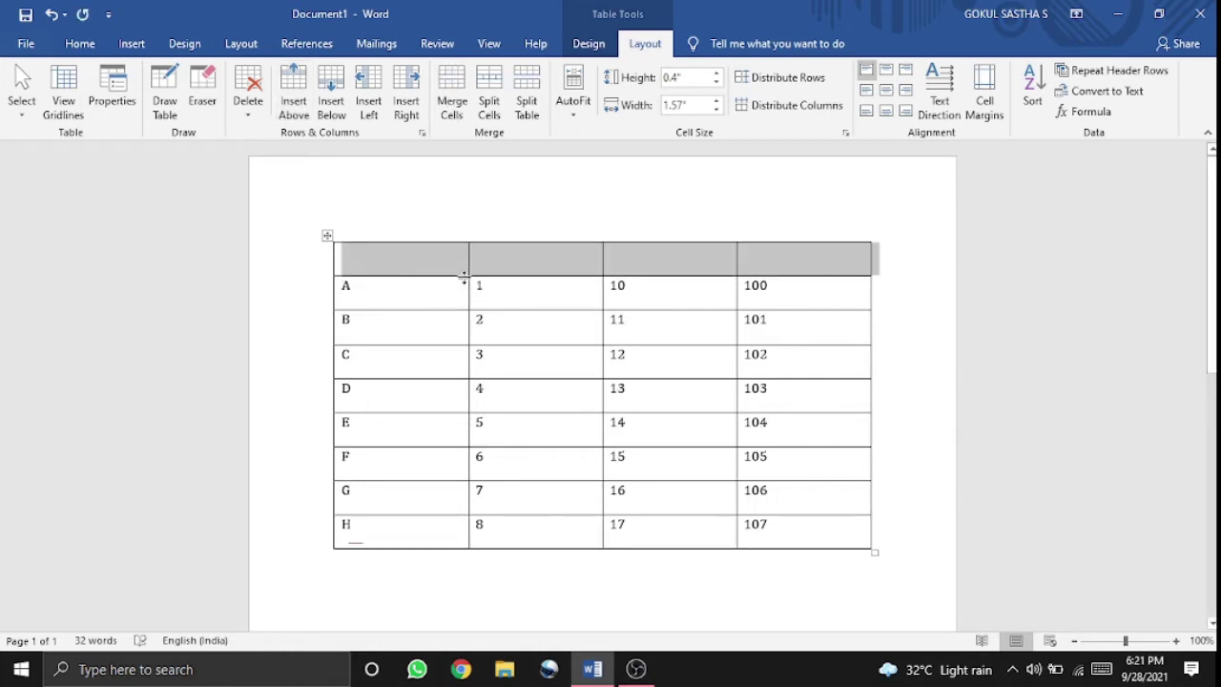
left_click(409, 288)
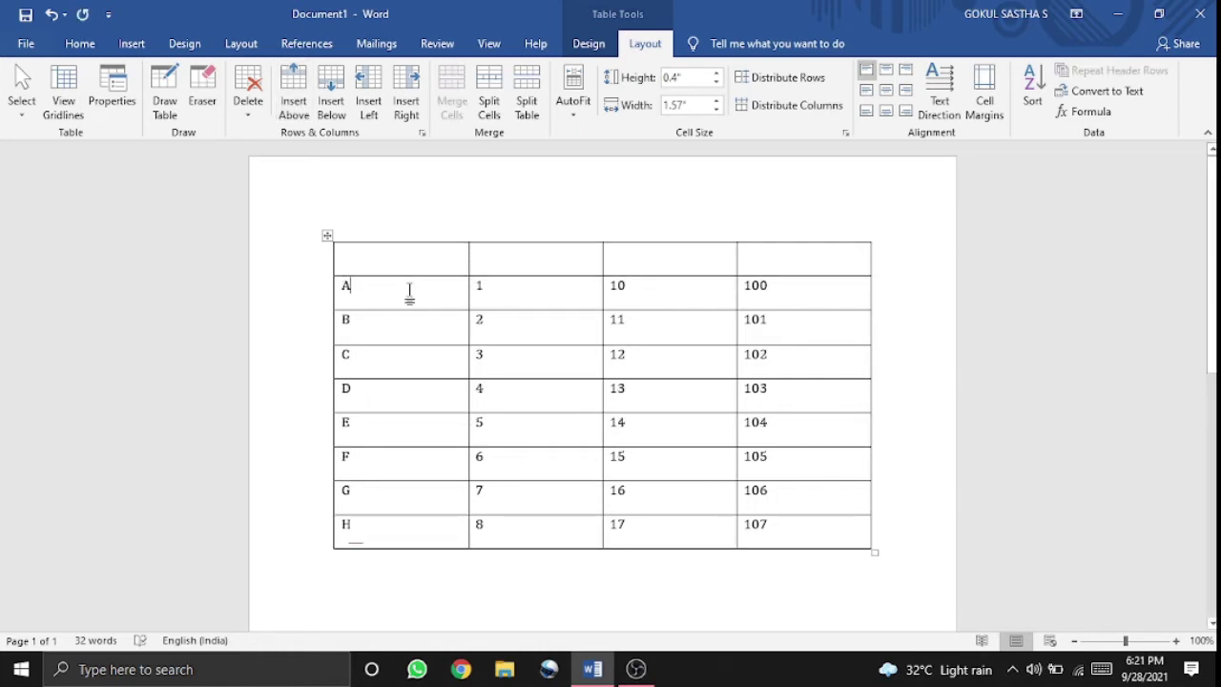
left_click(339, 103)
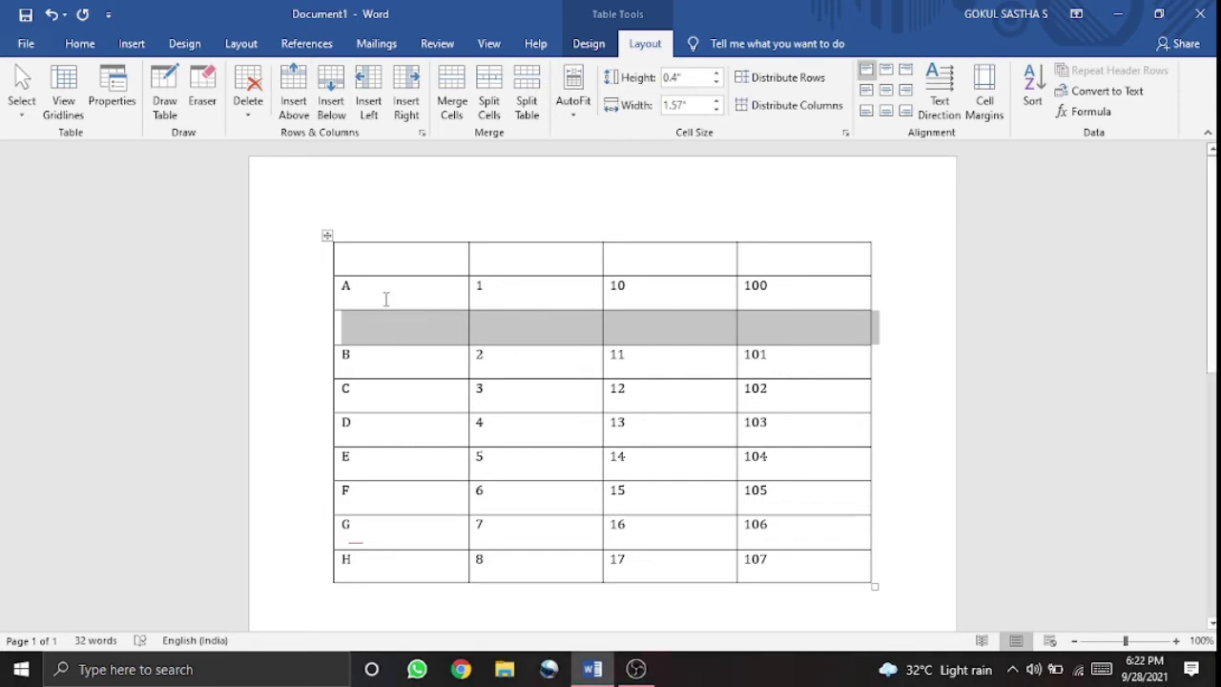
Insert blank columns to the left of the letters column, giving five leading empty columns.
left_click(371, 112)
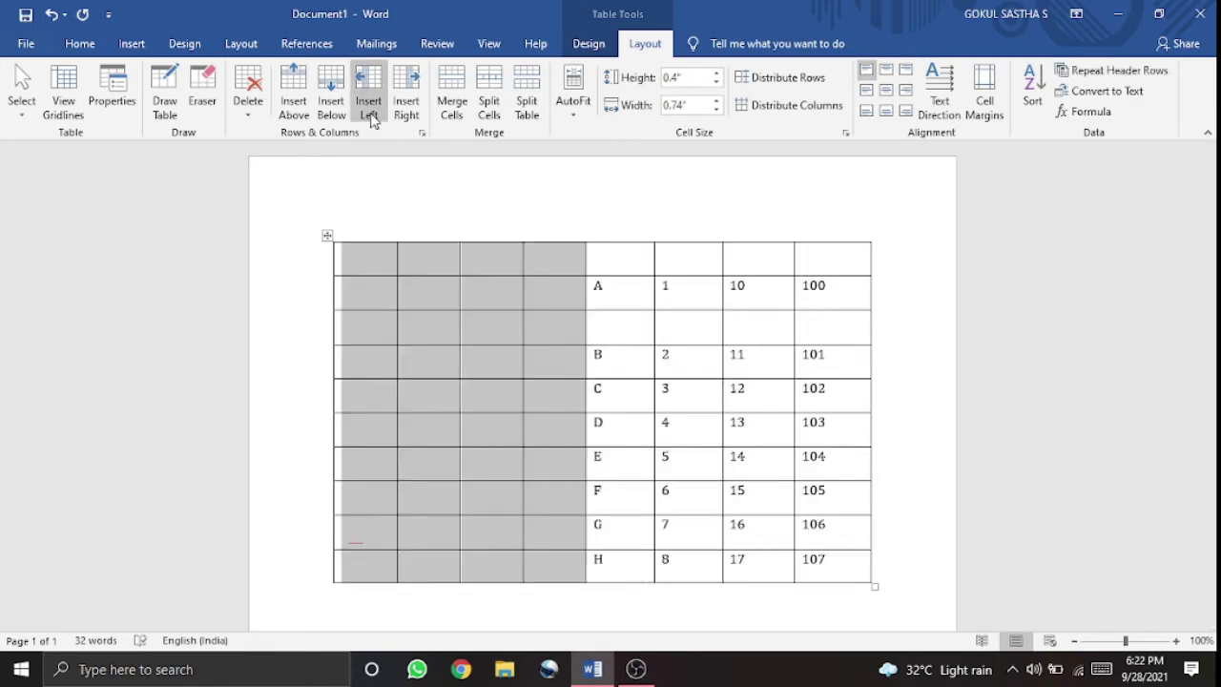
left_click(633, 329)
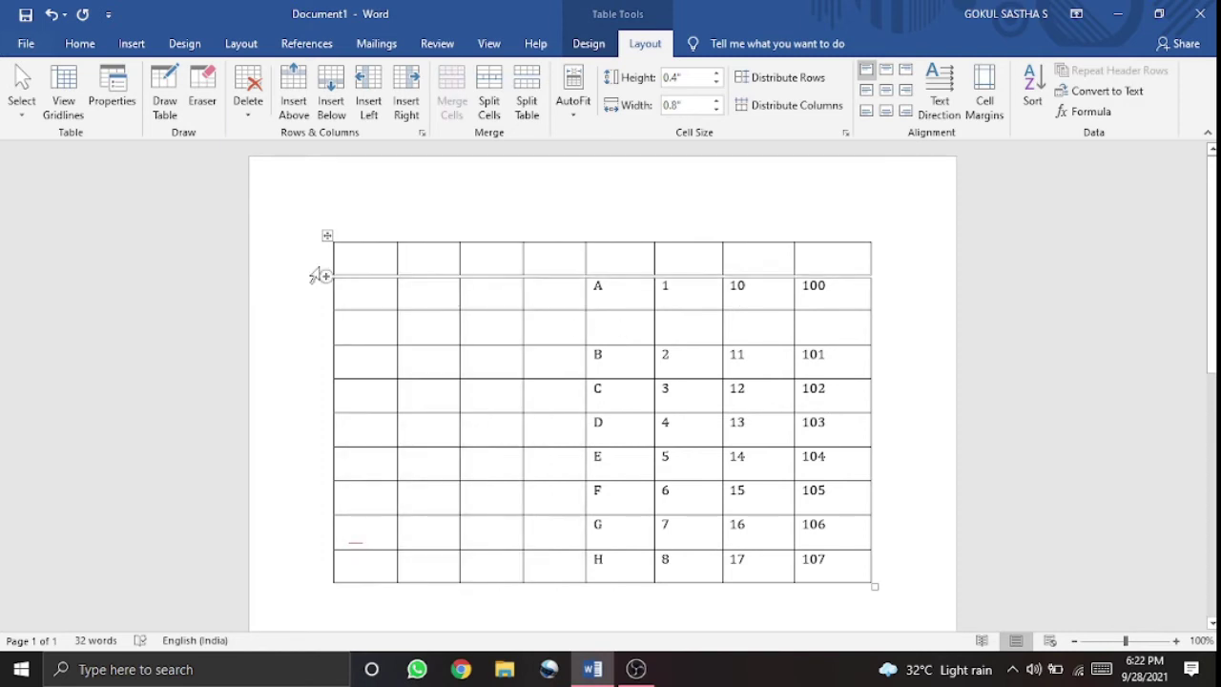
left_click(564, 320)
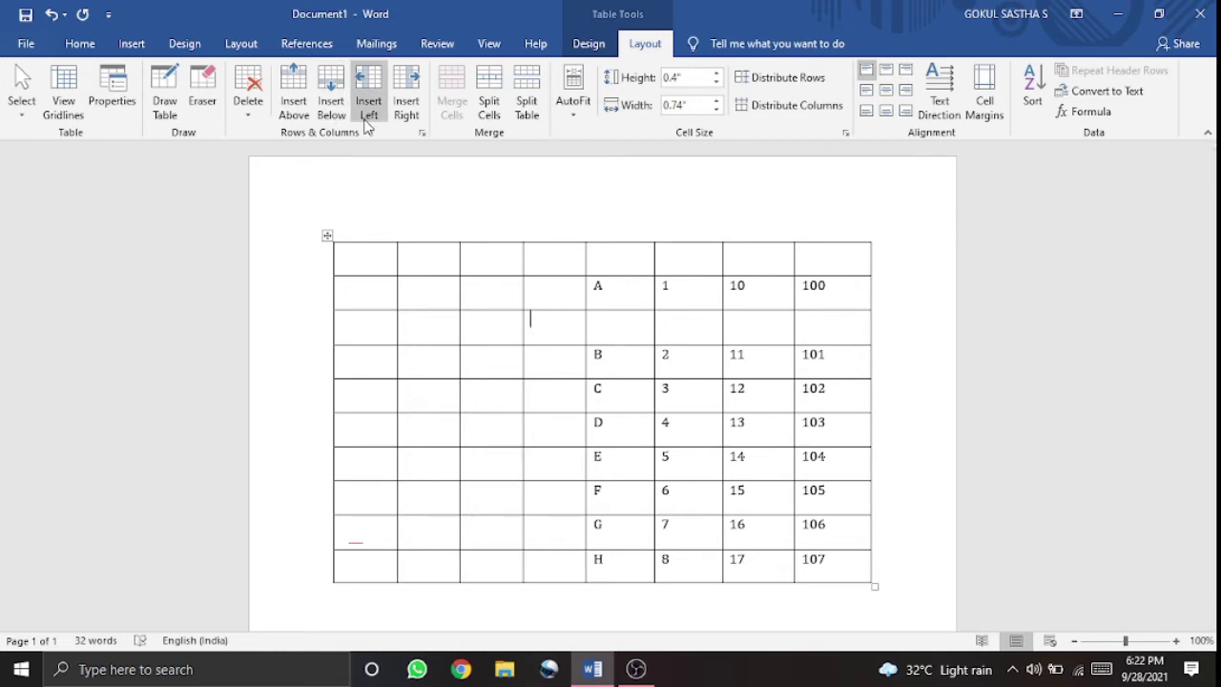
left_click(367, 105)
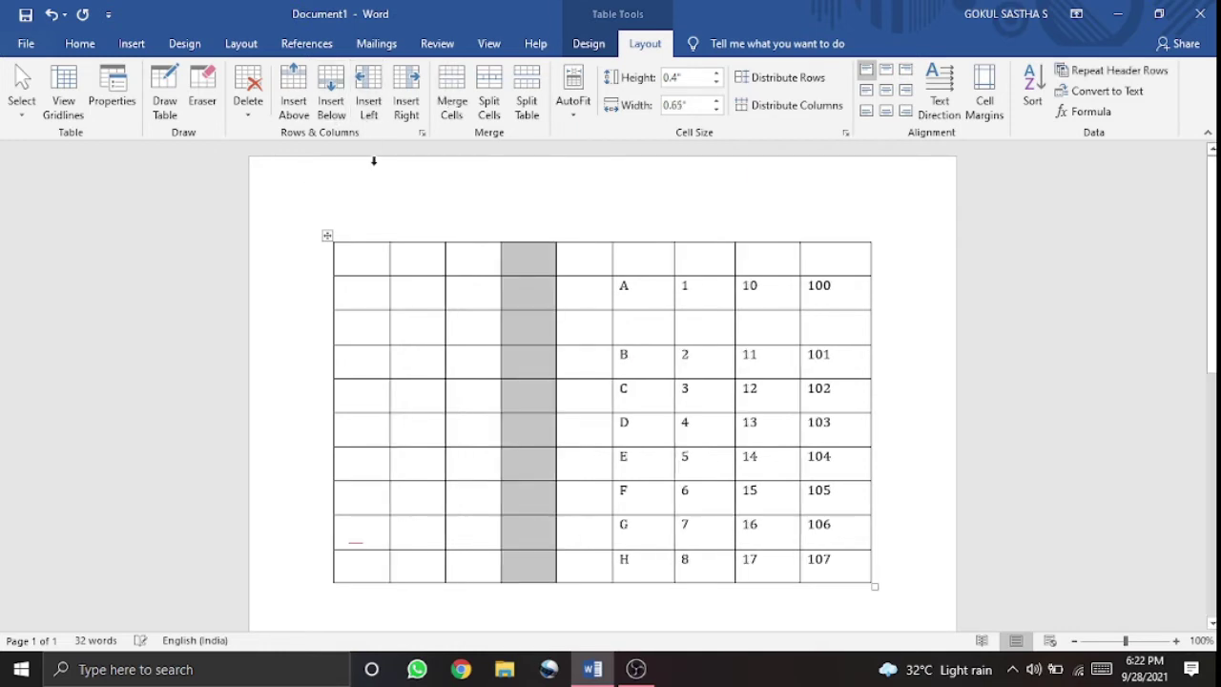
left_click(586, 329)
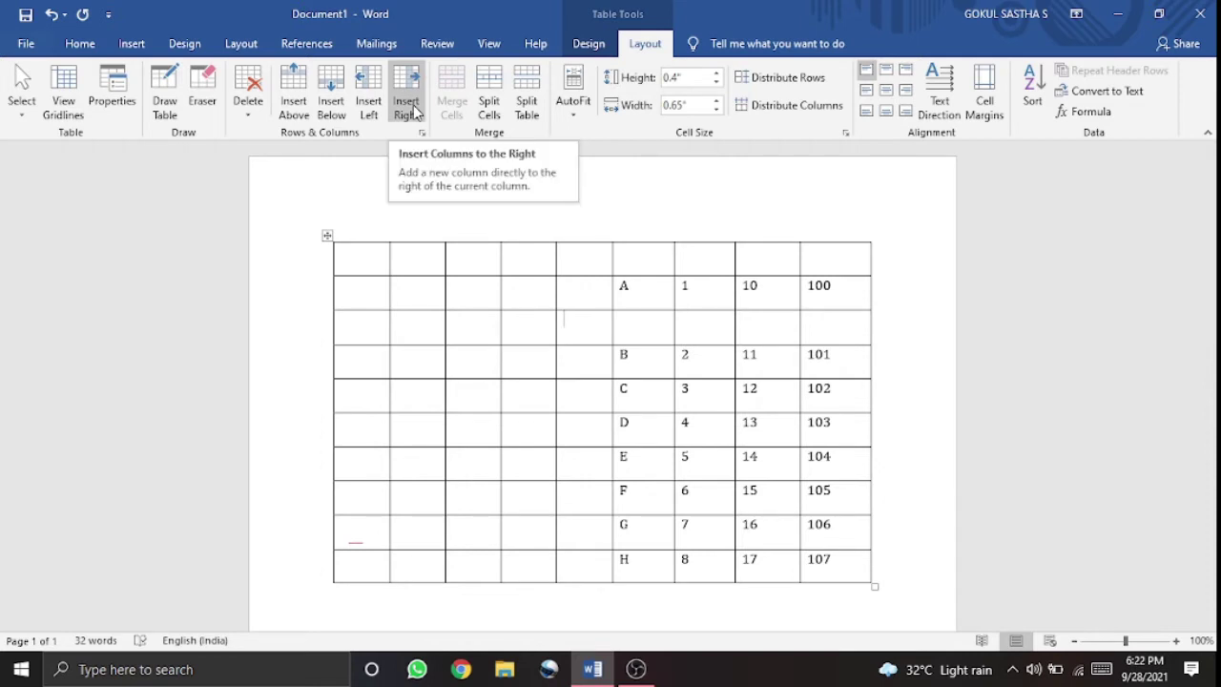
Select the entire blank top row and merge it into one full-width cell.
left_click_drag(357, 261, 768, 259)
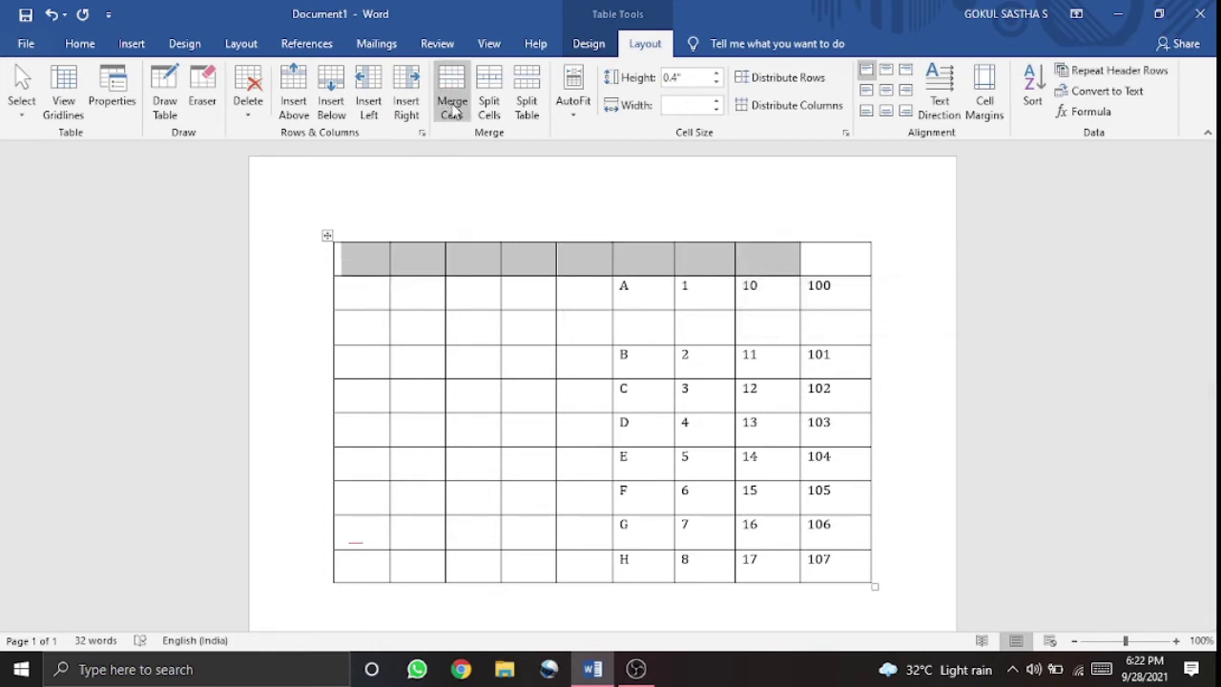
left_click(439, 301)
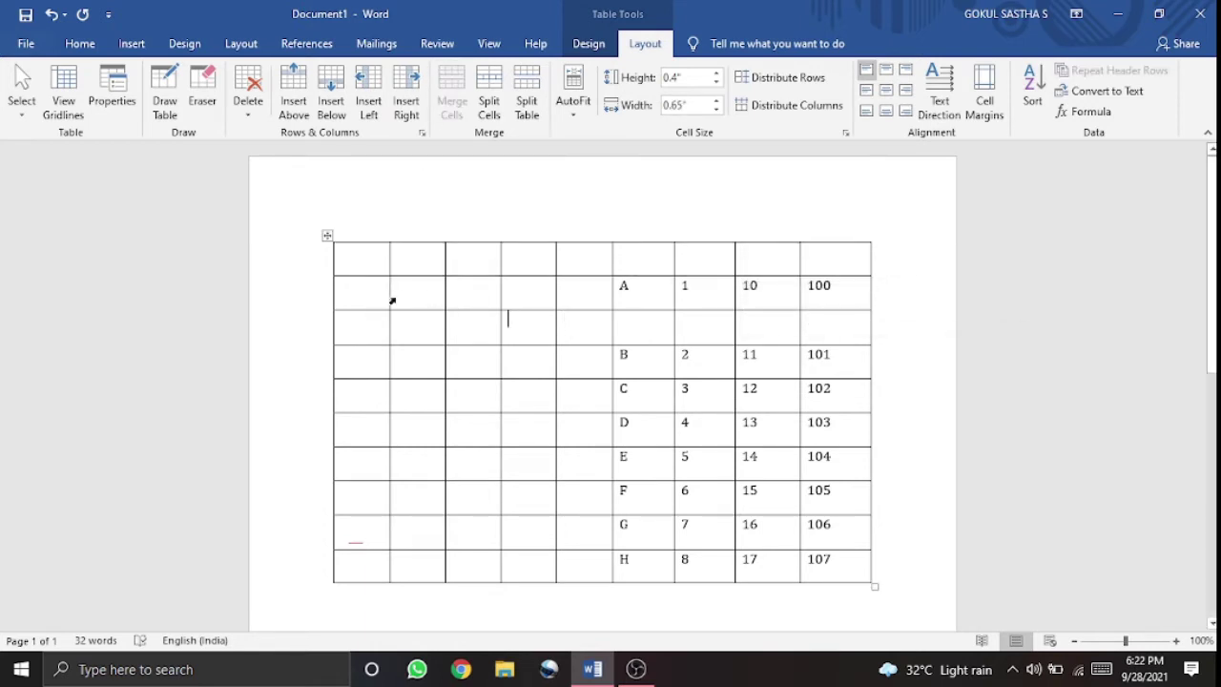
left_click_drag(458, 290, 811, 286)
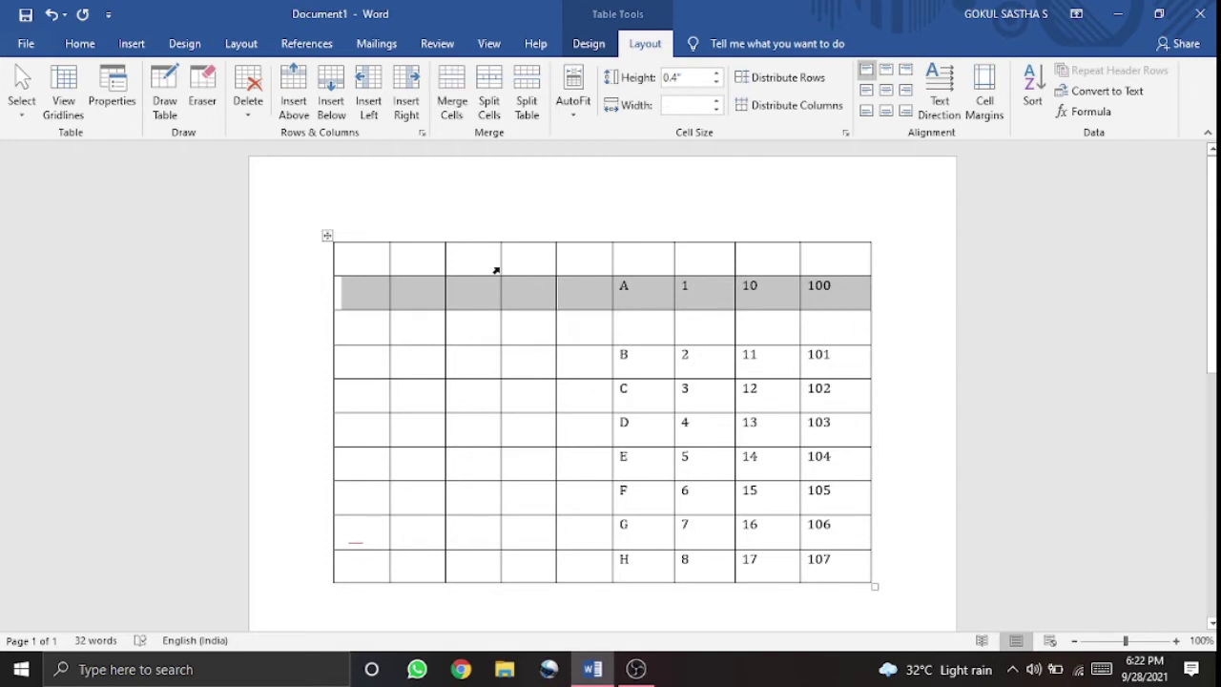
left_click_drag(373, 258, 823, 252)
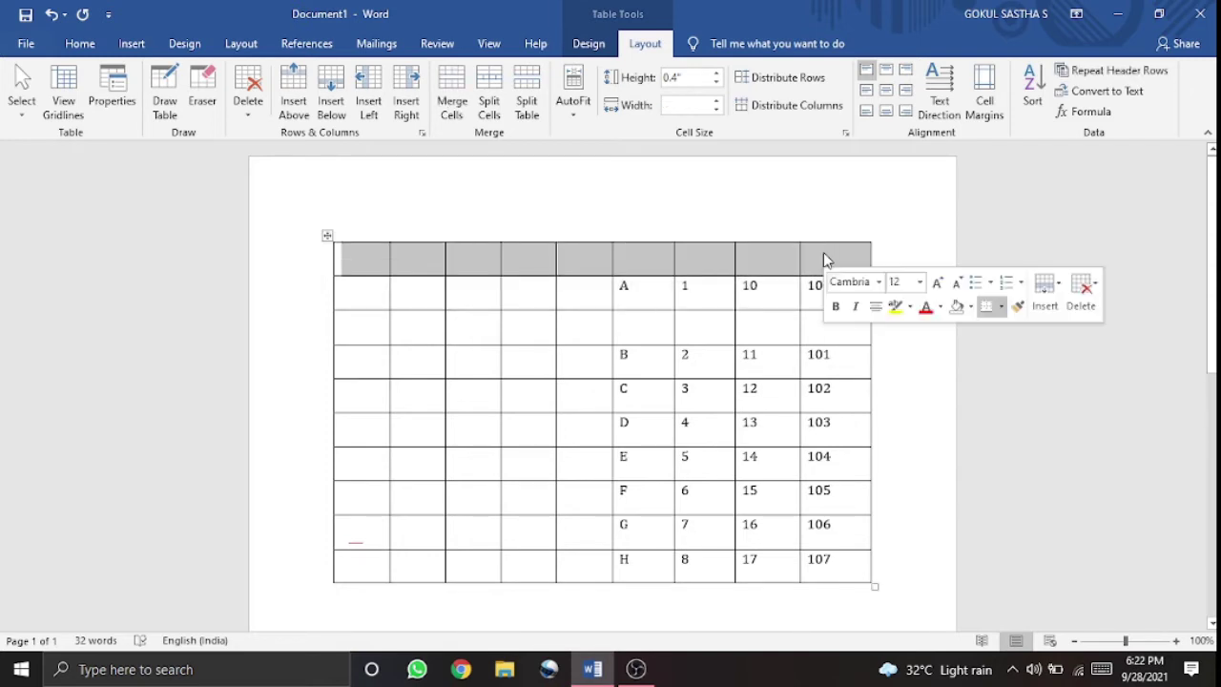
left_click(454, 108)
left_click(541, 257)
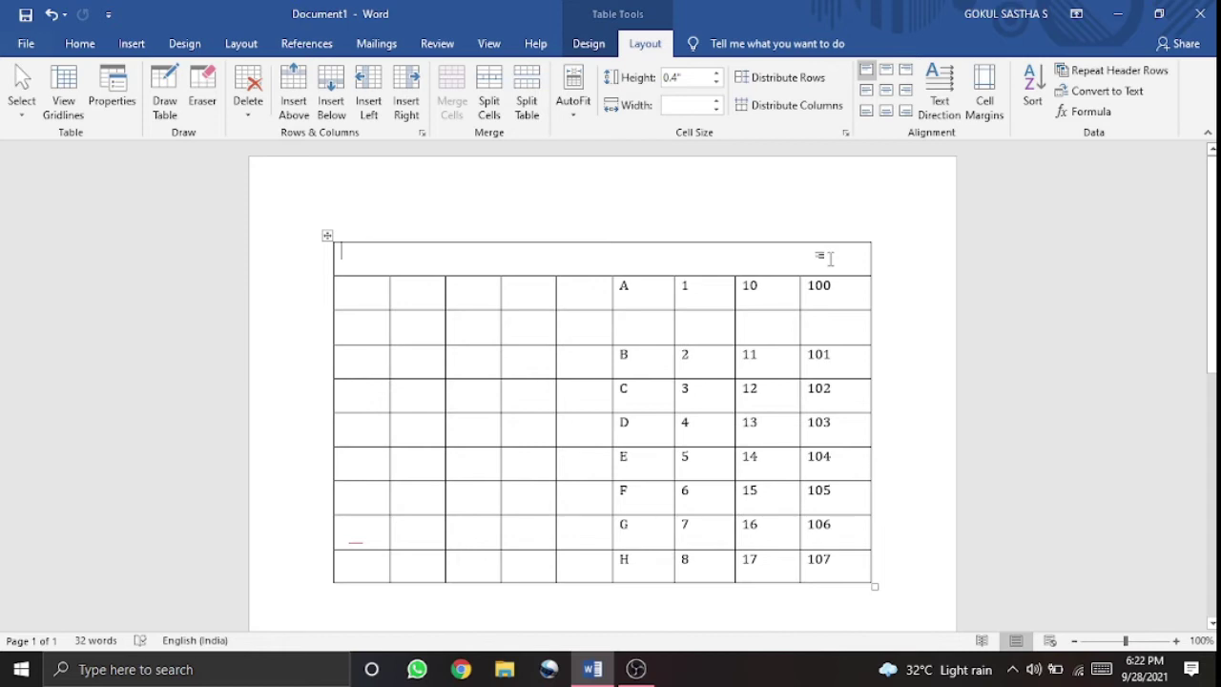
Type 'Topic' in the merged top cell and centre it horizontally.
type("Topic")
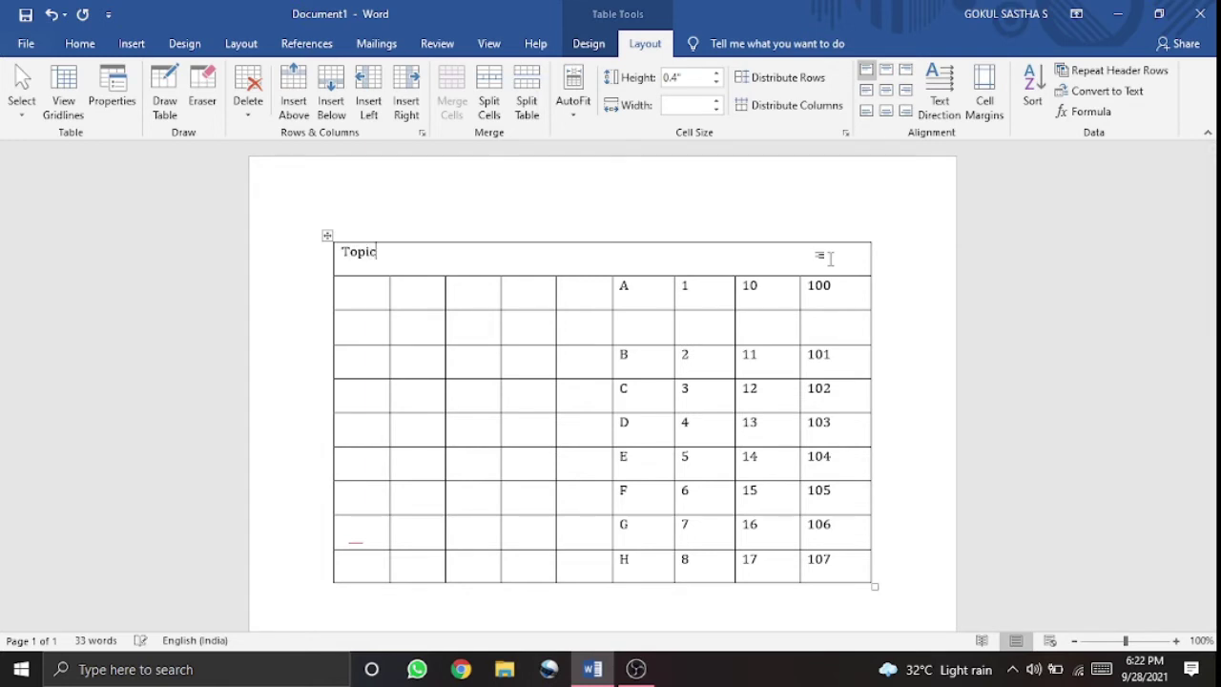
left_click(82, 44)
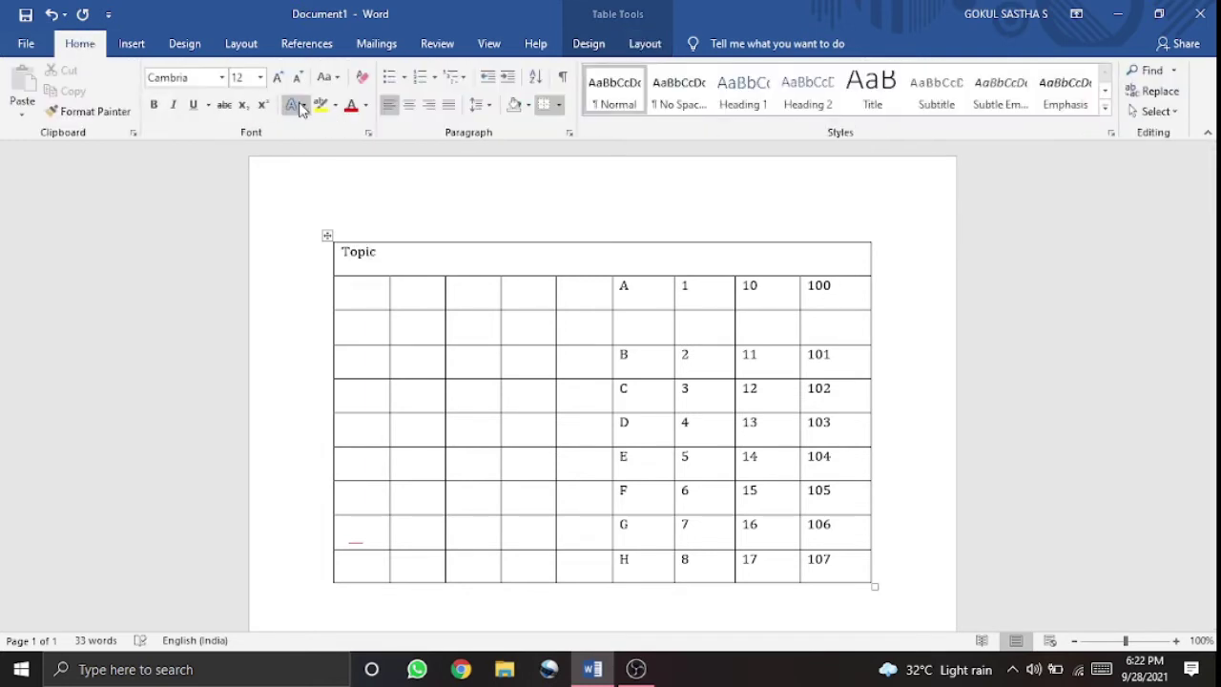
left_click(408, 105)
left_click_drag(586, 252, 646, 245)
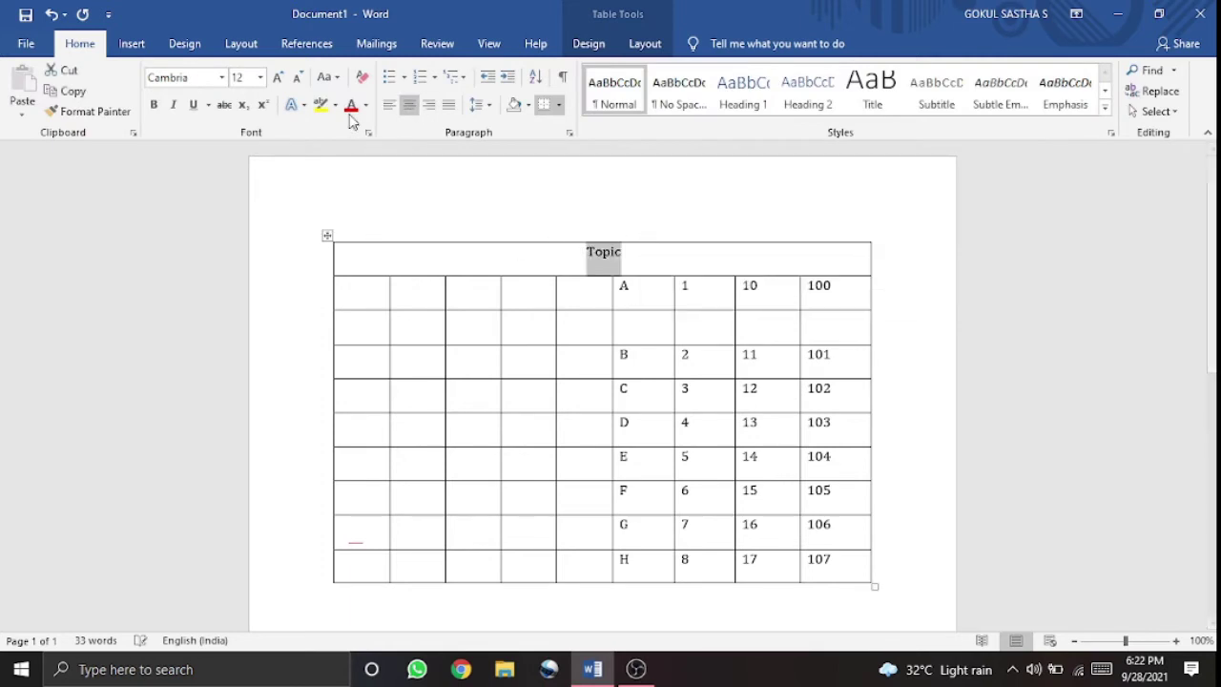
left_click(655, 256)
left_click(647, 44)
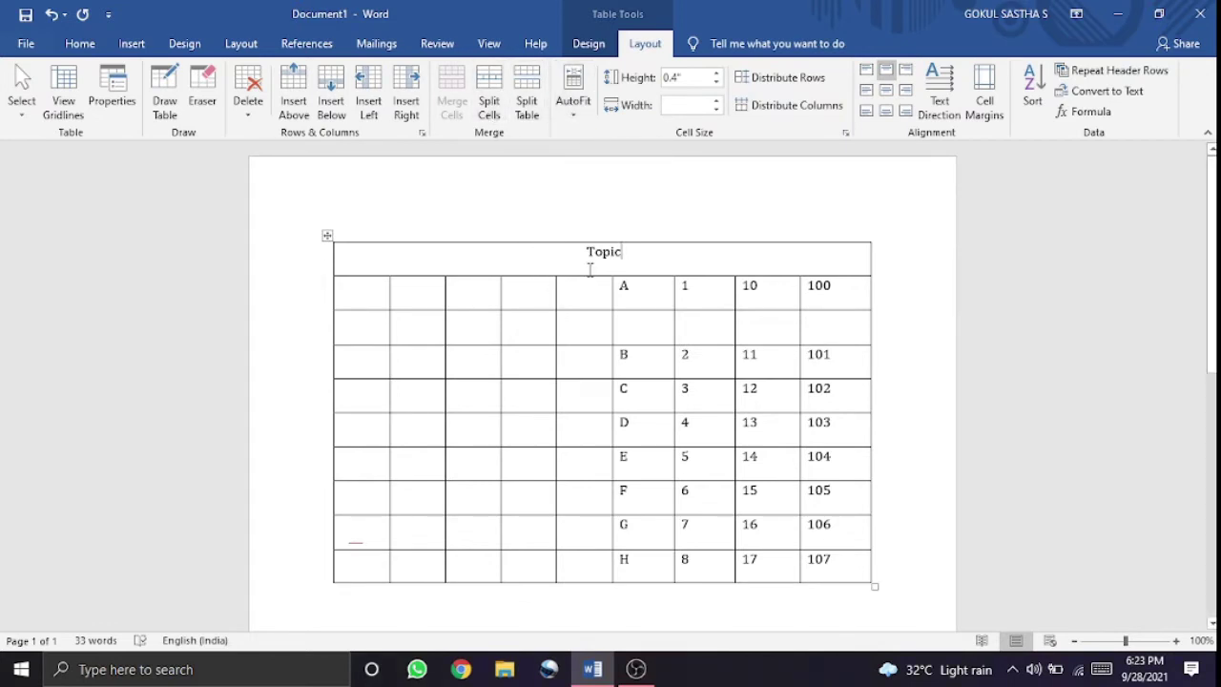
left_click(542, 302)
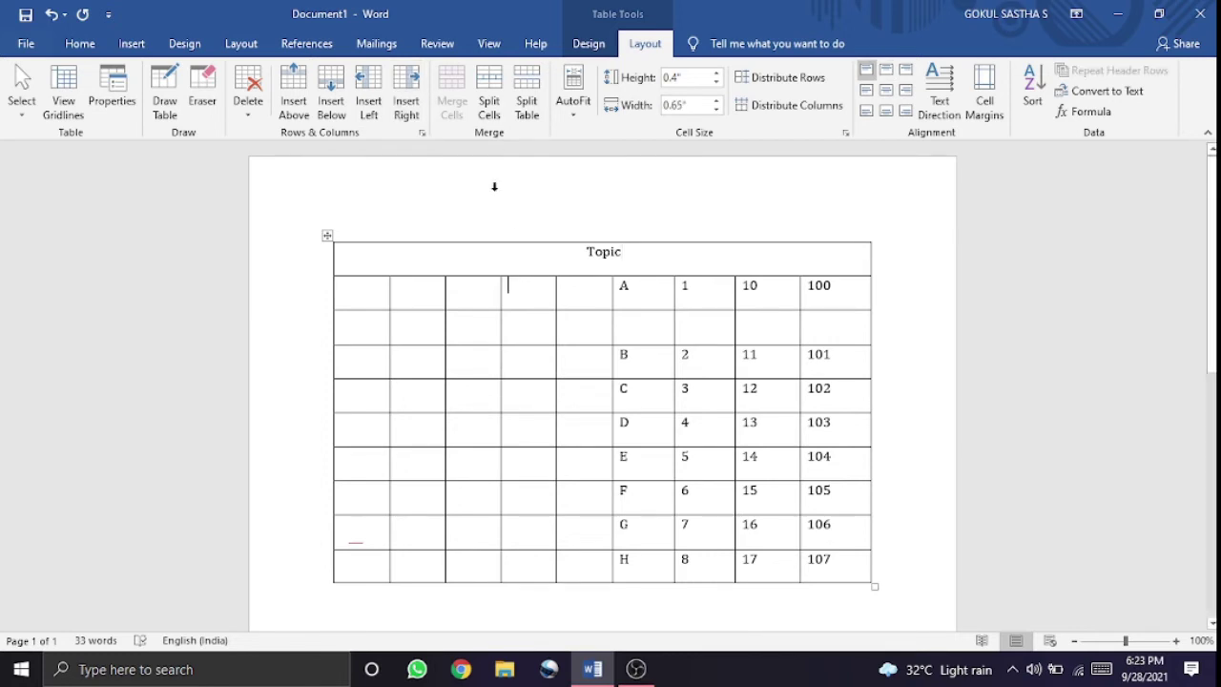
Split a row A cell into five columns, then undo the split to realign A, 1, 10, 100.
left_click(488, 95)
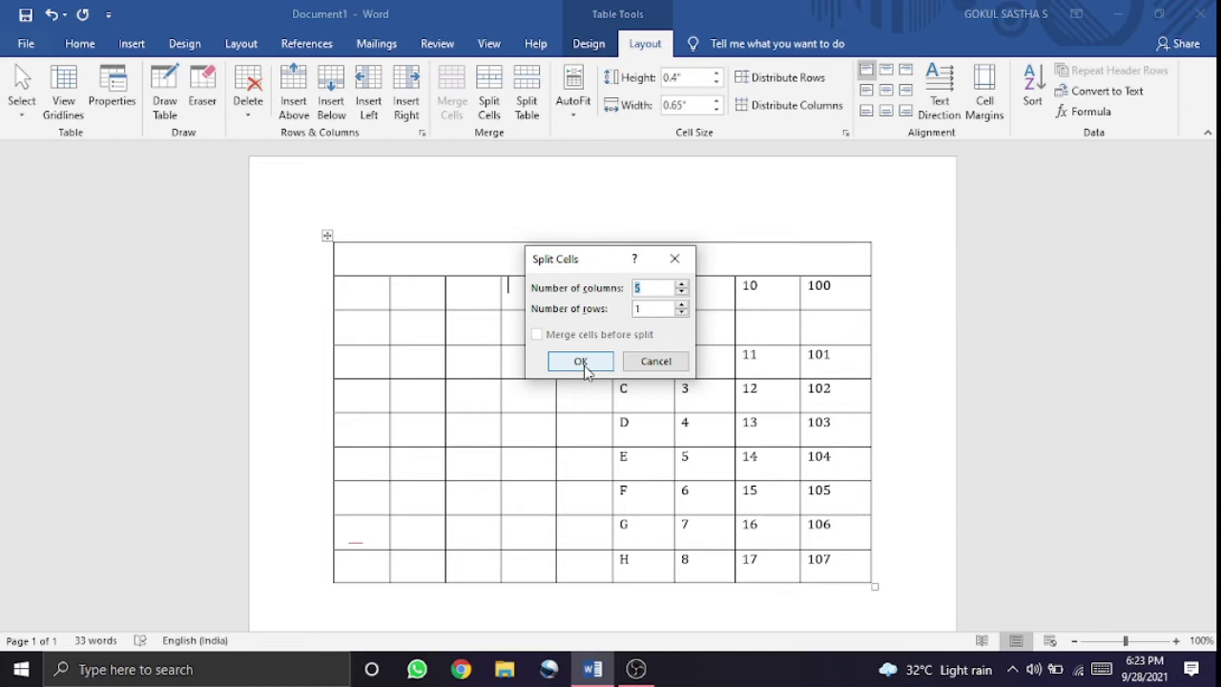
left_click(581, 362)
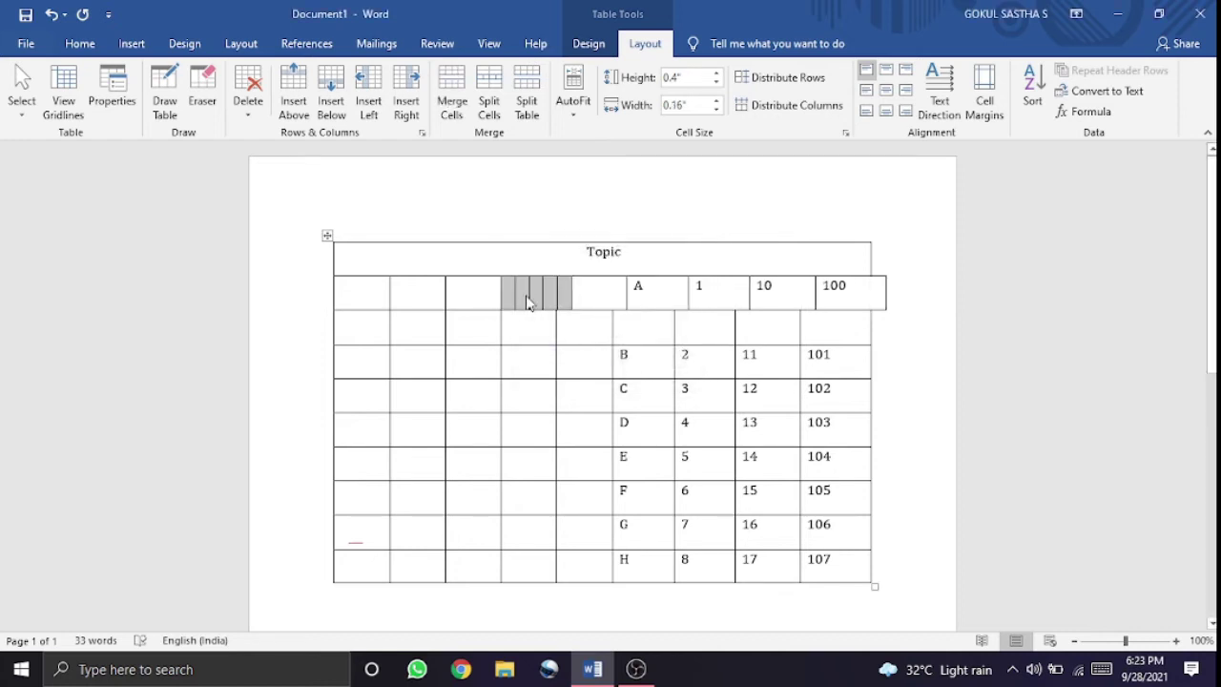
mouse_move(477, 272)
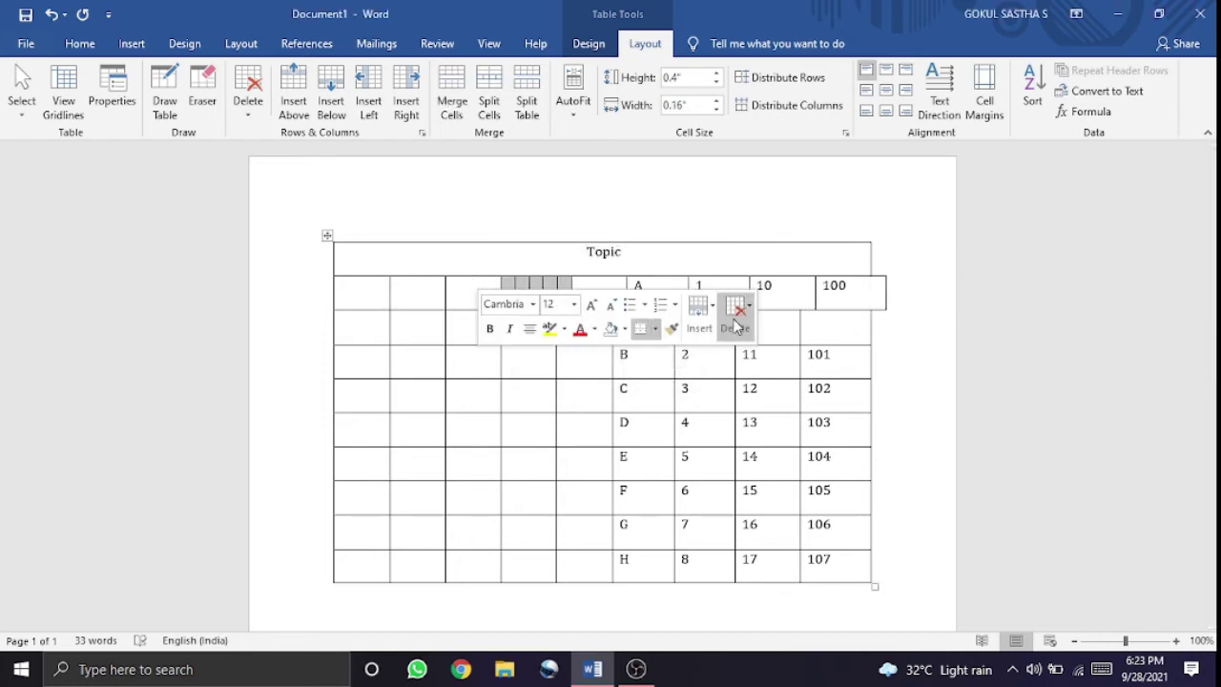
left_click(644, 406)
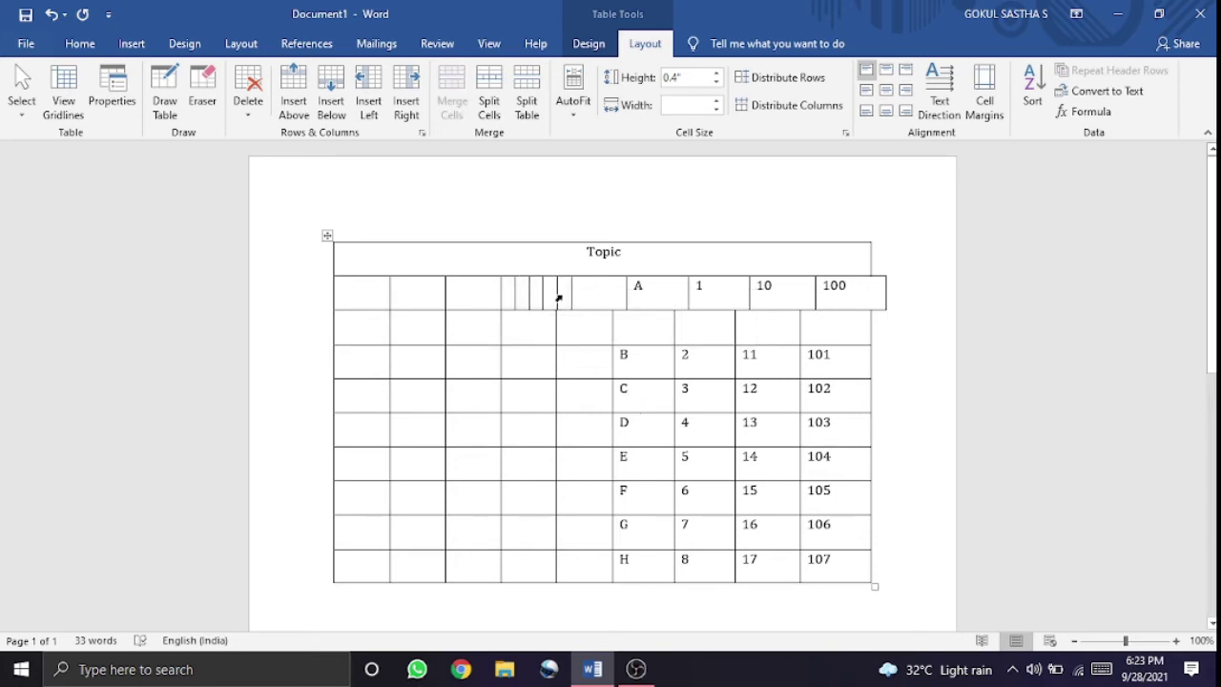
left_click_drag(569, 293, 504, 294)
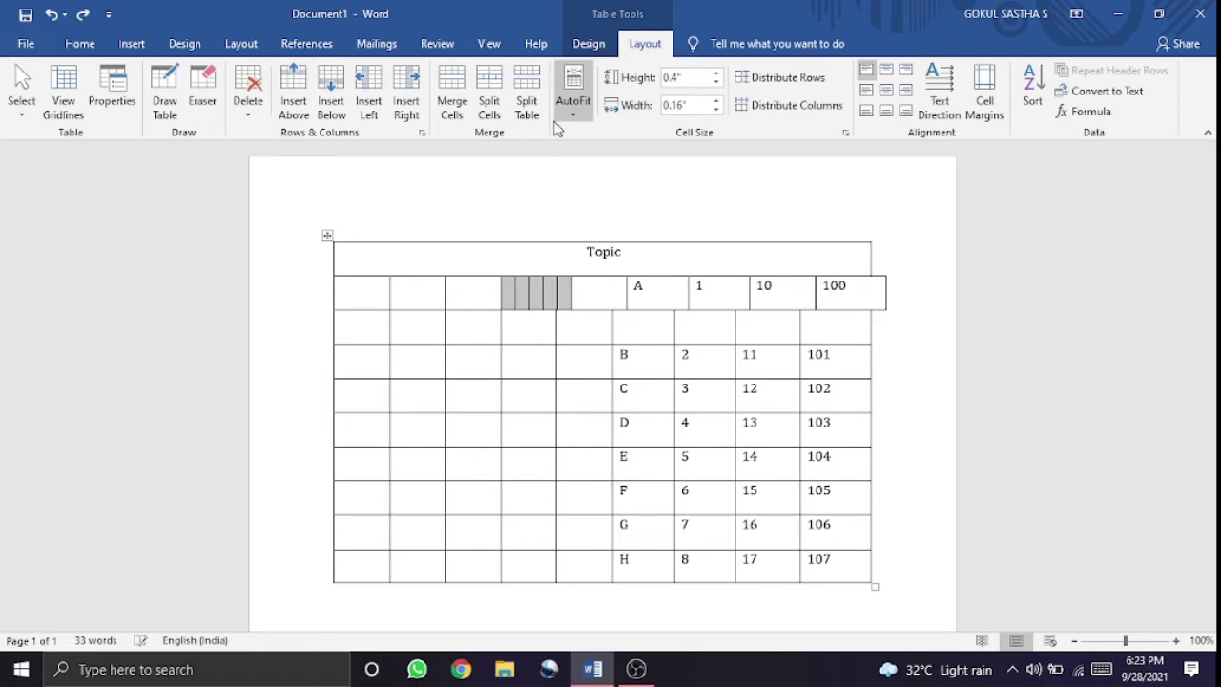
left_click(50, 16)
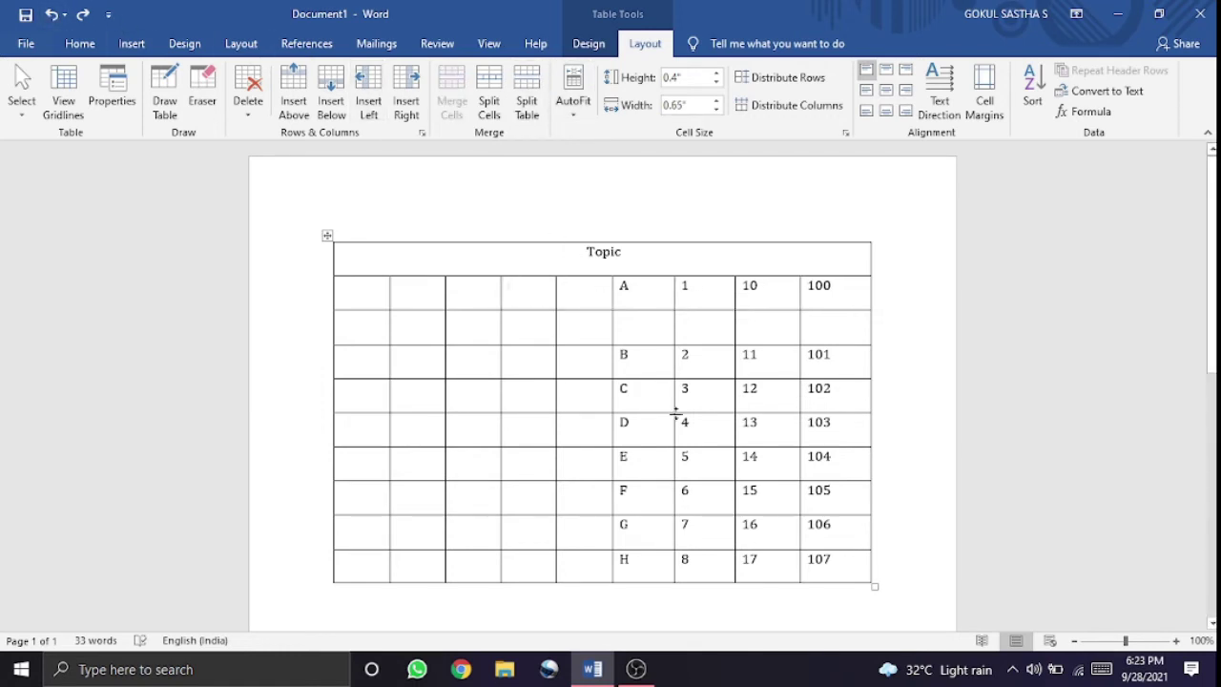
scroll(668, 358, "down", 1)
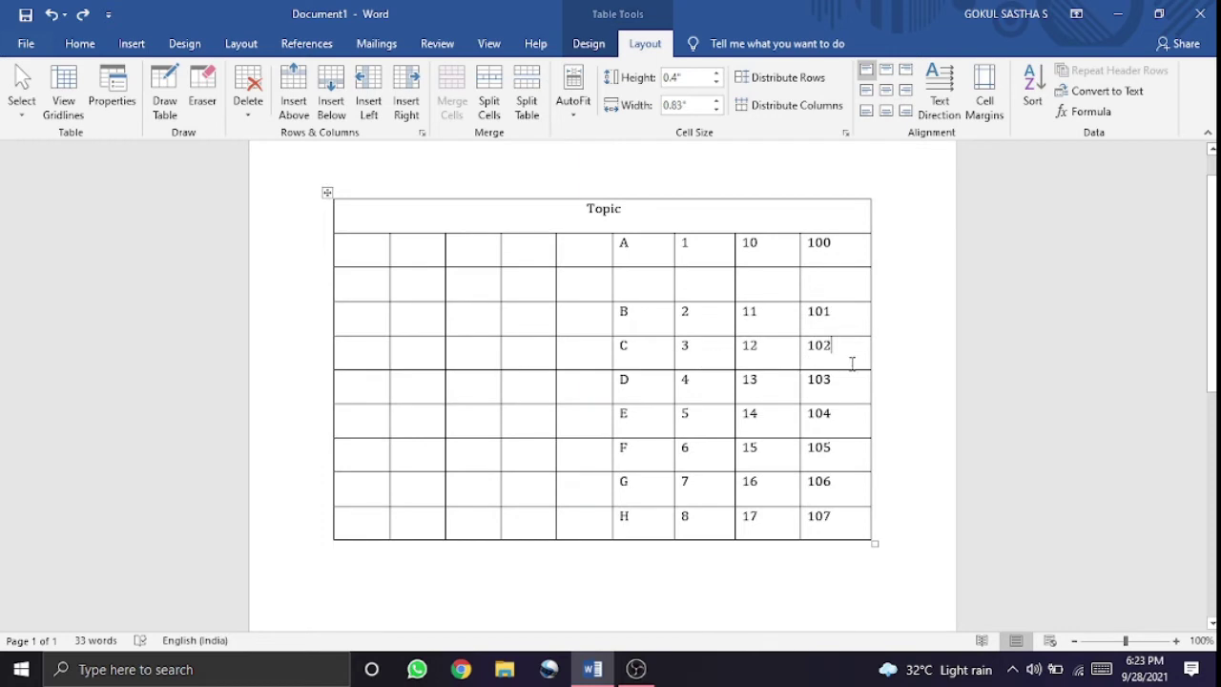
left_click(852, 363)
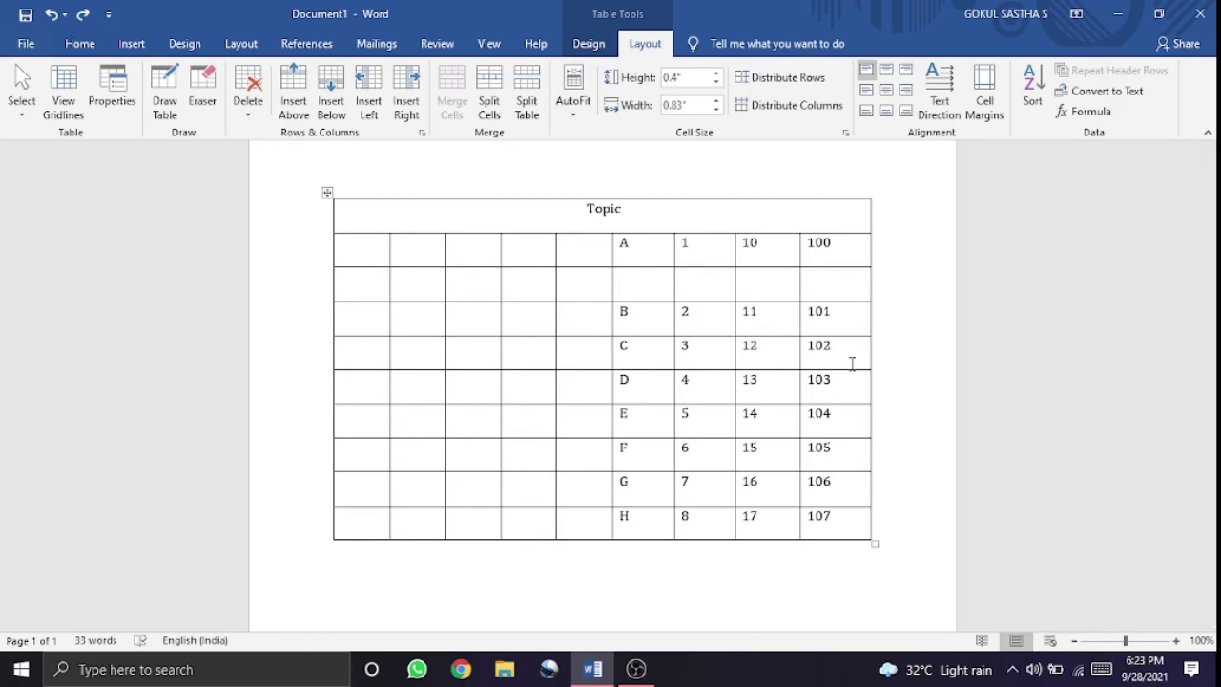
left_click(530, 97)
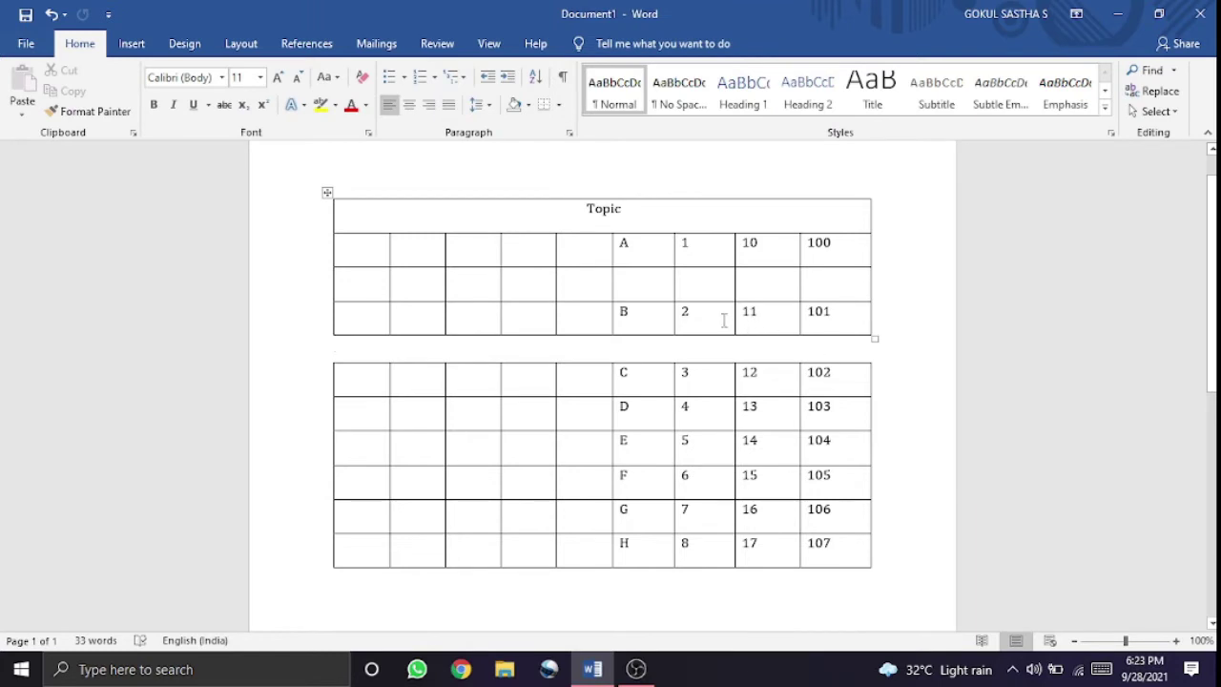
scroll(687, 321, "up", 1)
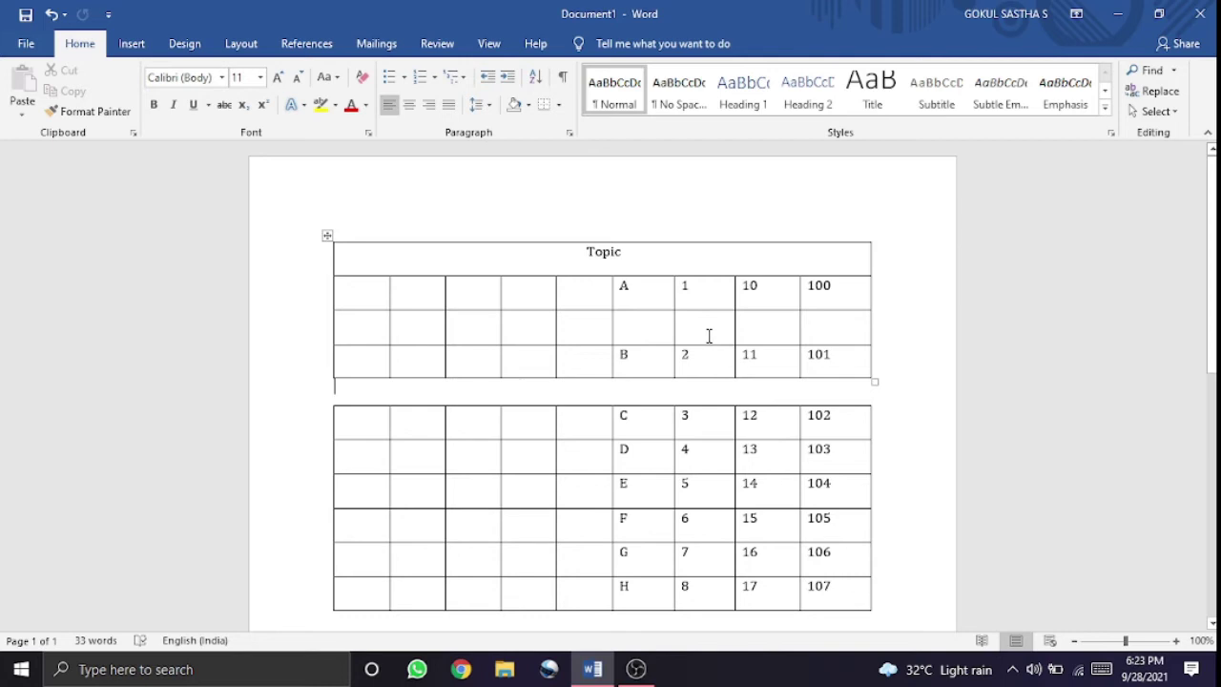
left_click(605, 346)
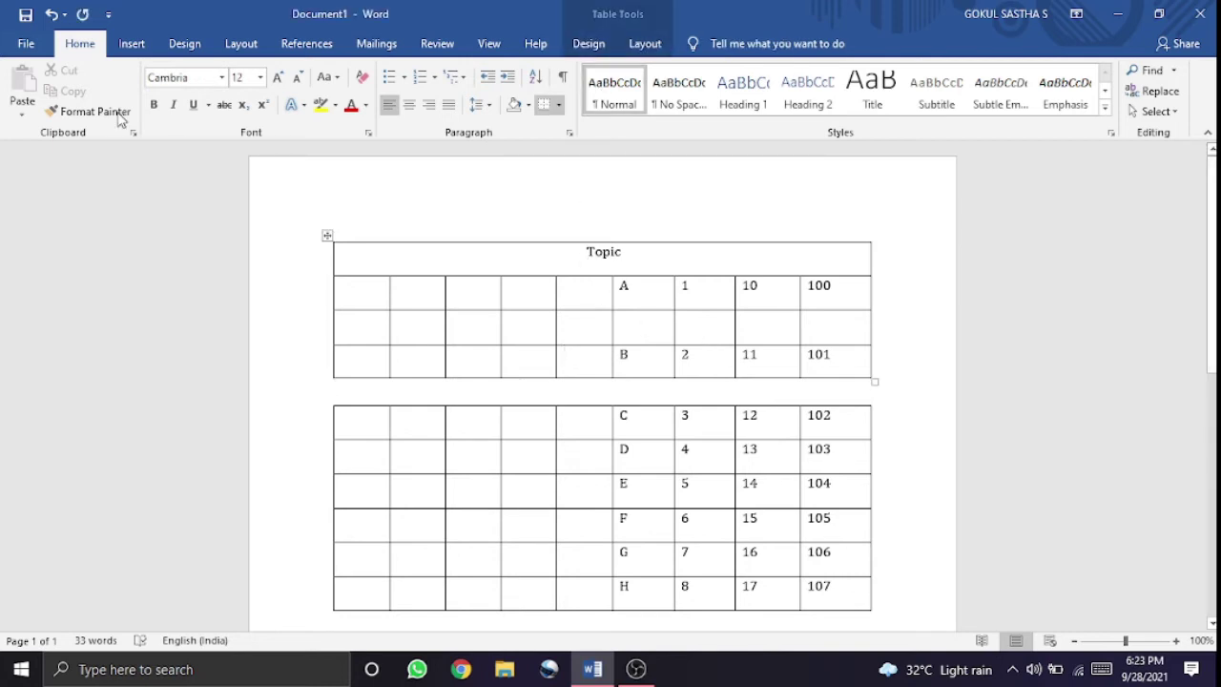
left_click(49, 15)
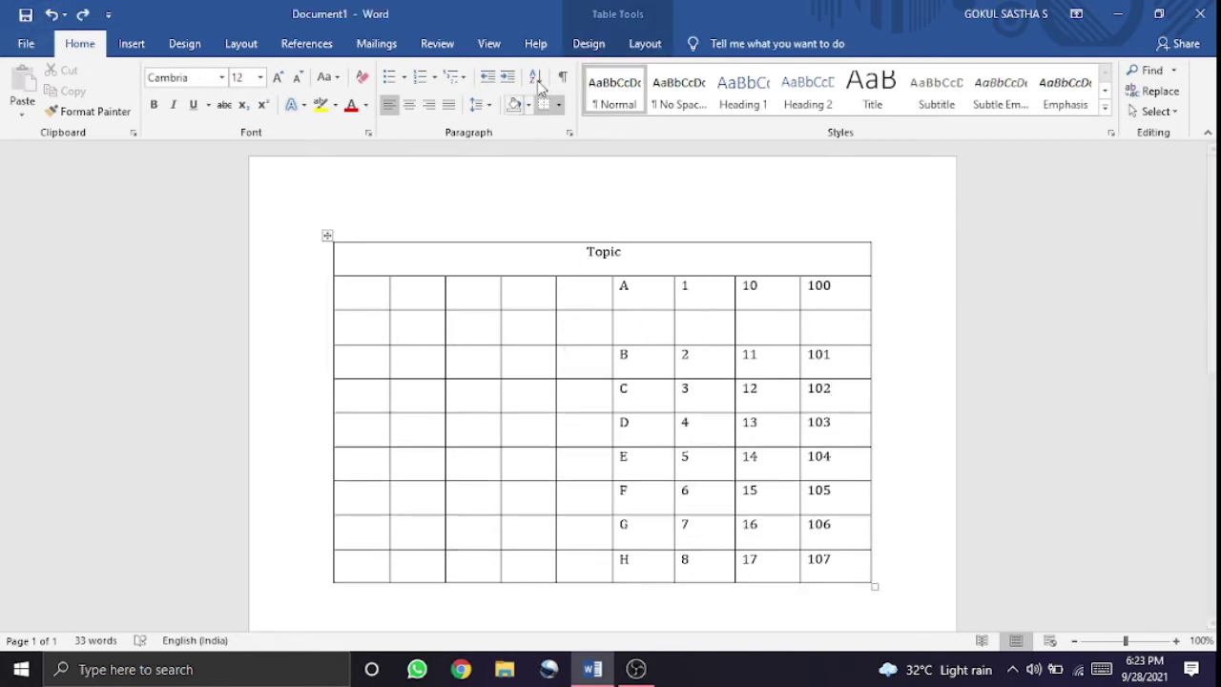
left_click(644, 43)
left_click(574, 93)
left_click(597, 155)
mouse_move(637, 292)
left_mouse_down()
mouse_move(811, 529)
mouse_move(826, 572)
left_mouse_up()
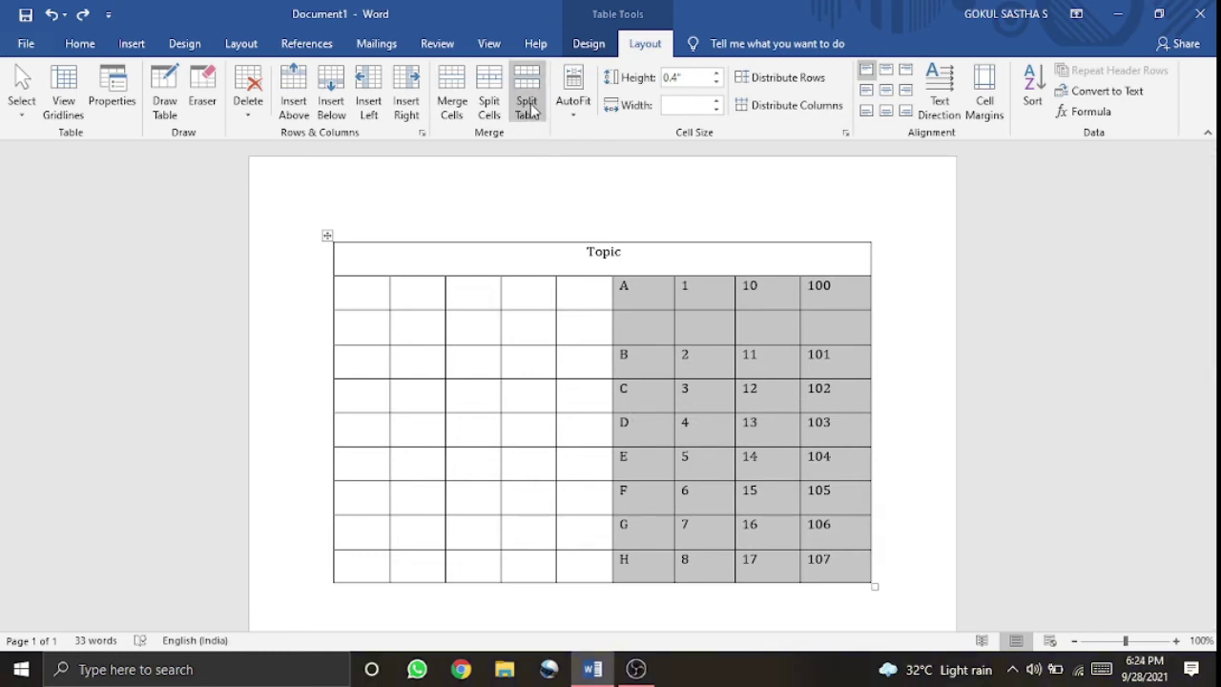
Apply AutoFit Contents, then AutoFit Window, then Fixed Column Width to the table.
left_click(576, 107)
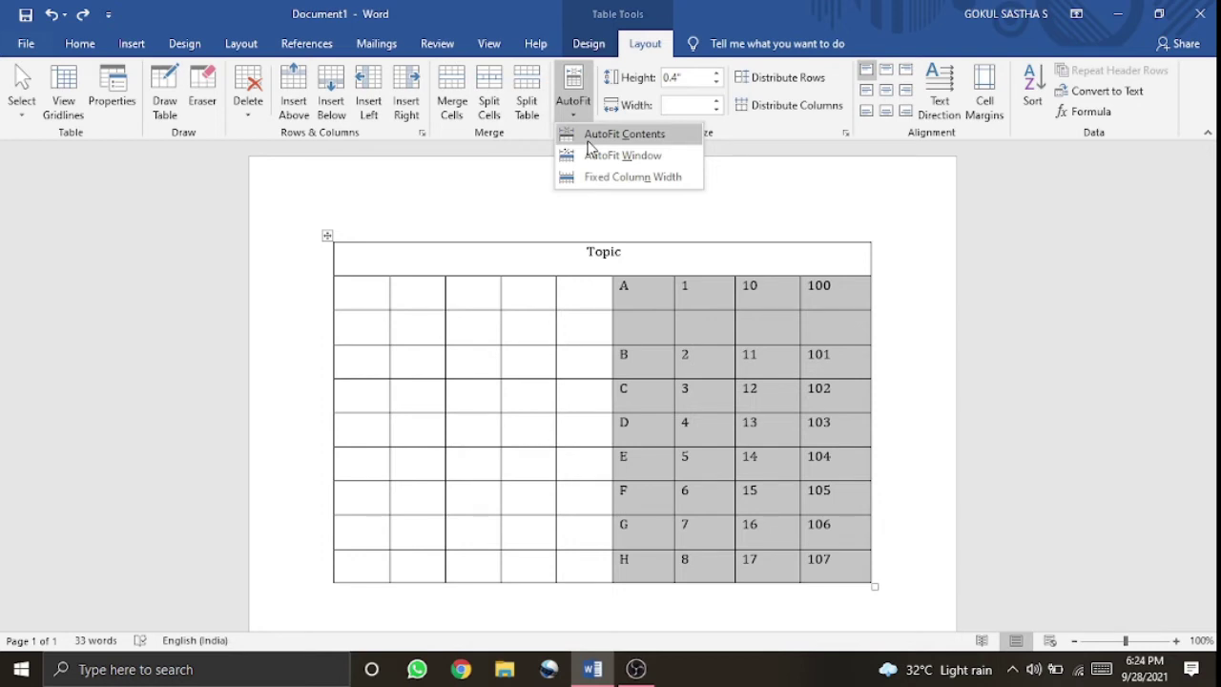
left_click(620, 134)
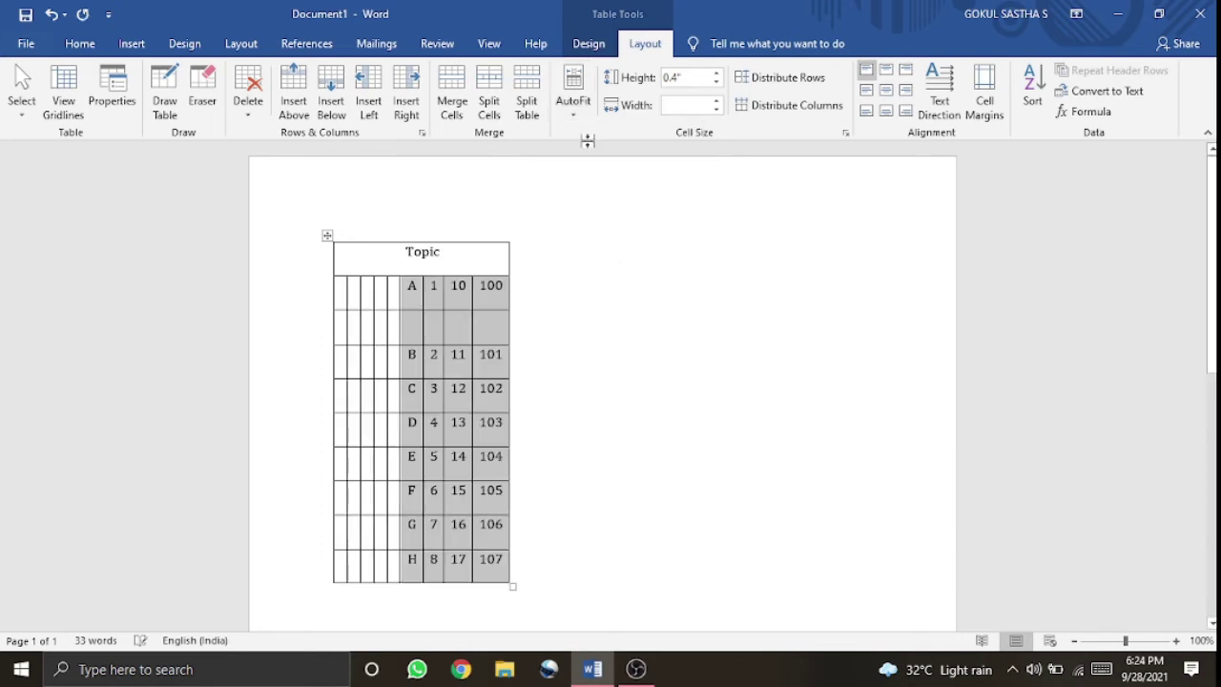
left_click(574, 103)
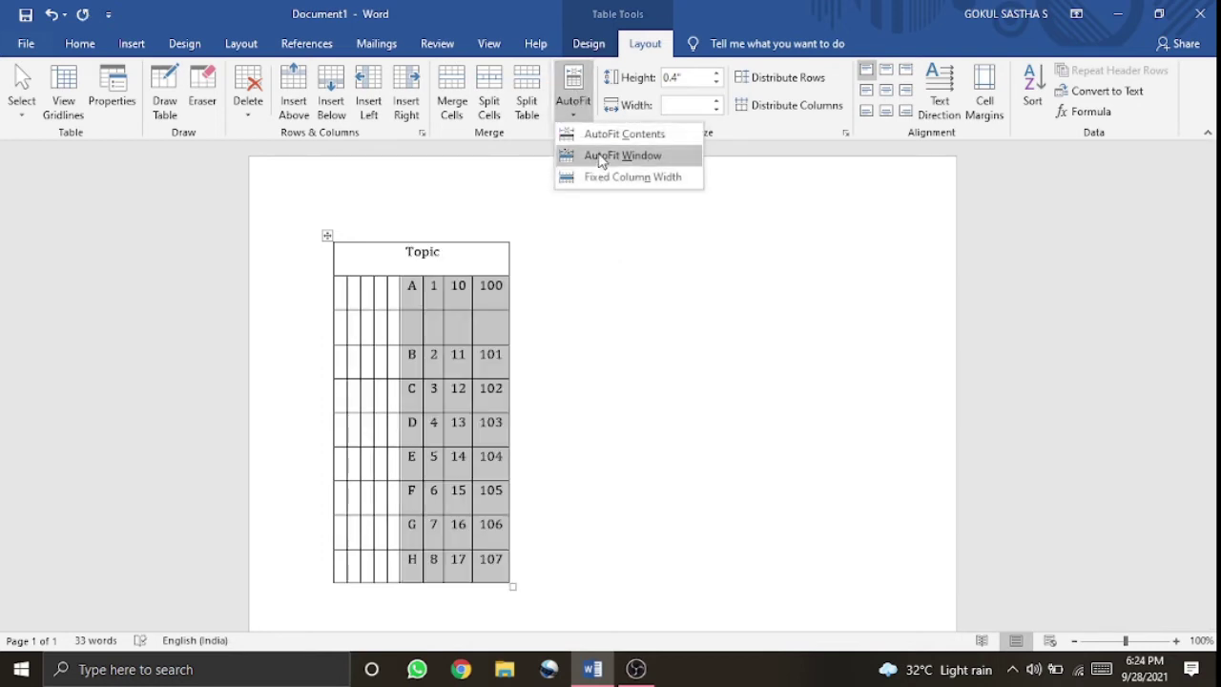
left_click(599, 156)
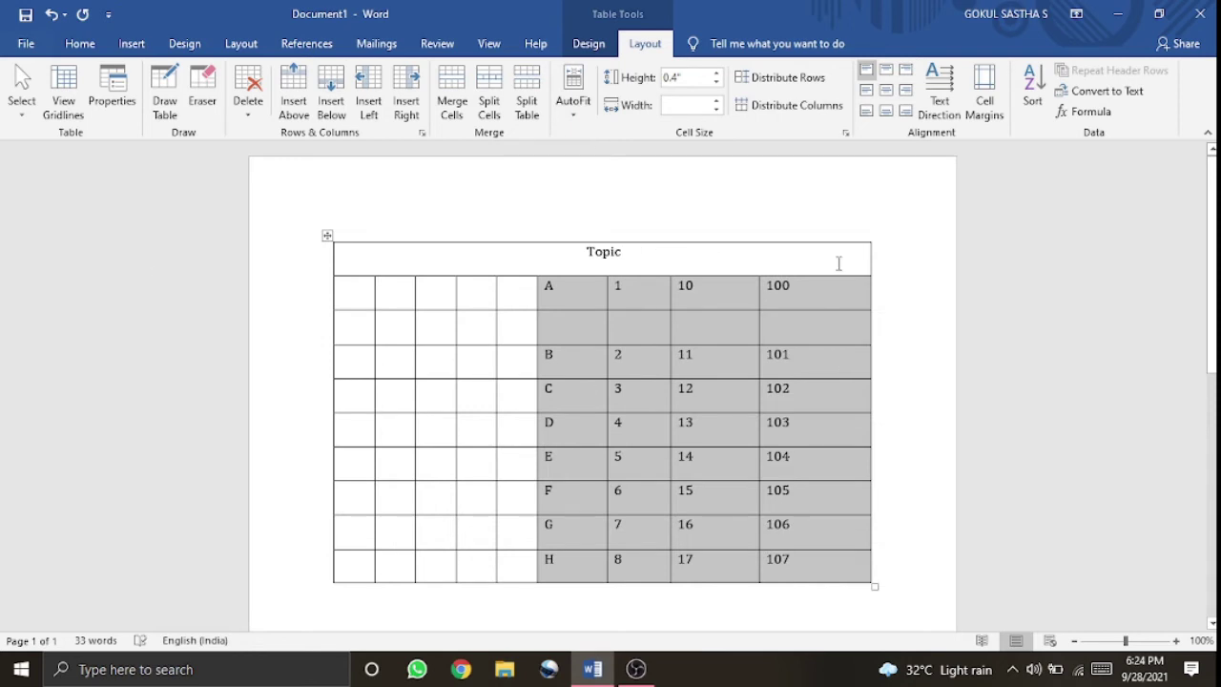
left_click(570, 107)
left_click(592, 179)
Select row A and adjust its height with the Height spinner, raising it in three steps.
left_click(728, 285)
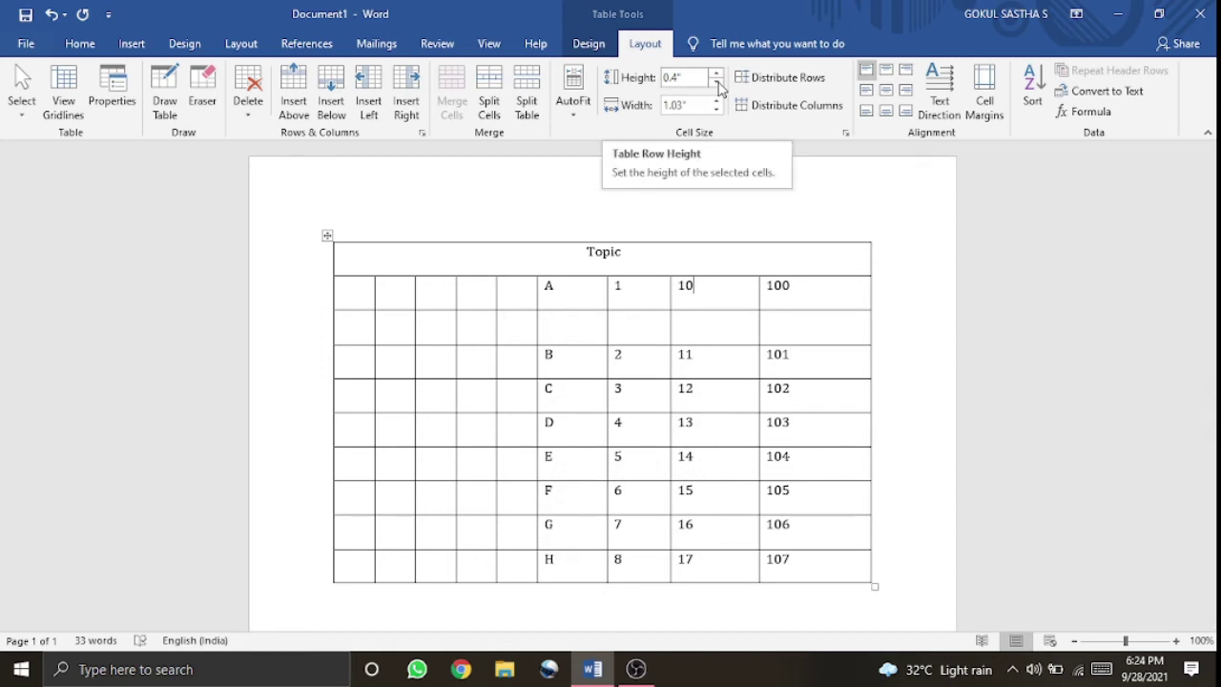
left_click(718, 84)
left_click(645, 278)
left_click_drag(686, 285, 693, 285)
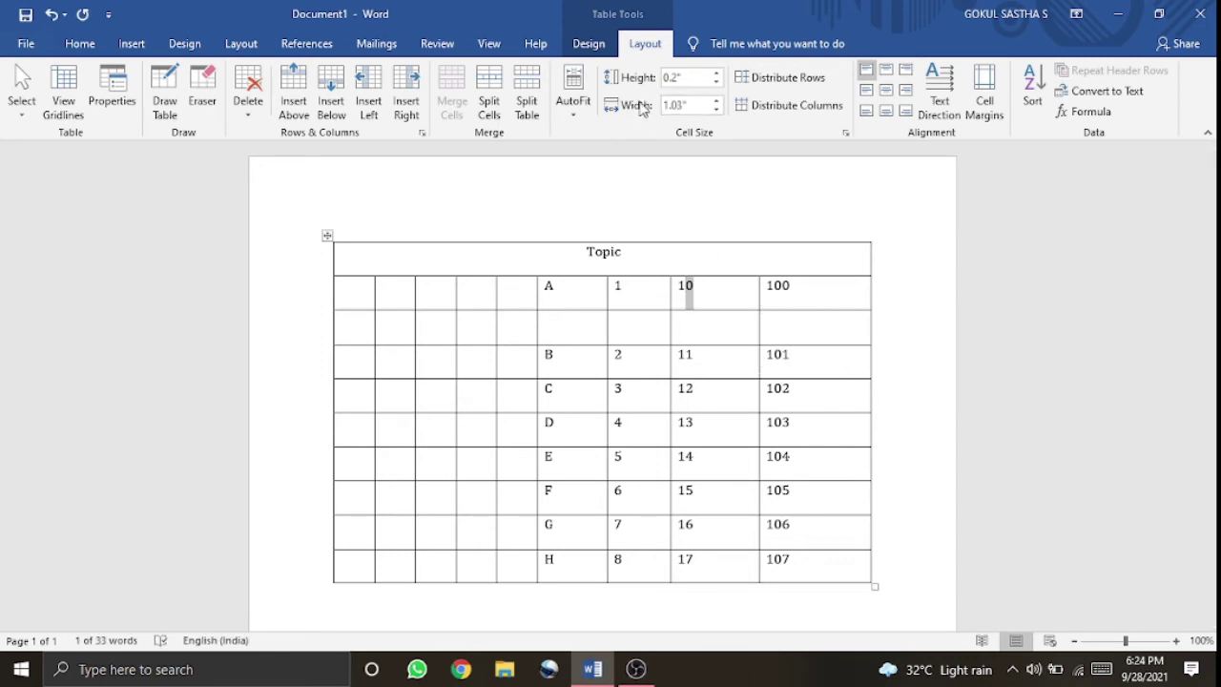
left_click_drag(369, 290, 799, 302)
left_click(716, 74)
left_click(717, 73)
left_click(716, 74)
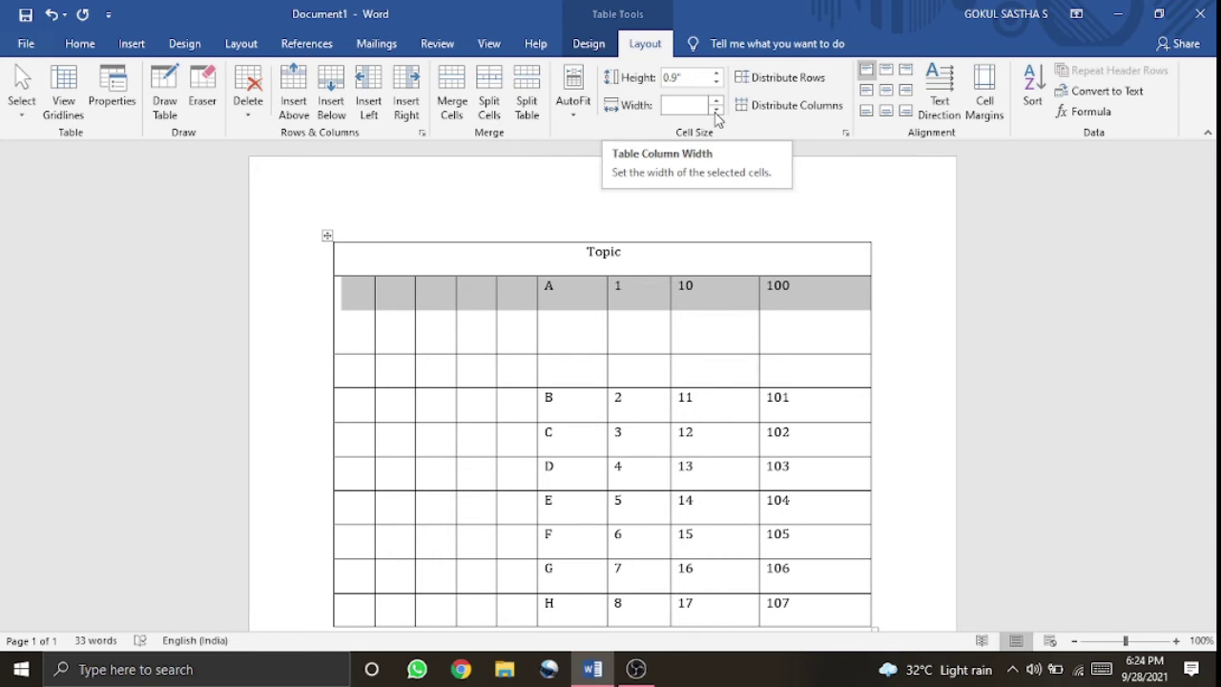
Narrow row A's cells to 0.16", then undo the width and earlier size changes.
left_click(715, 111)
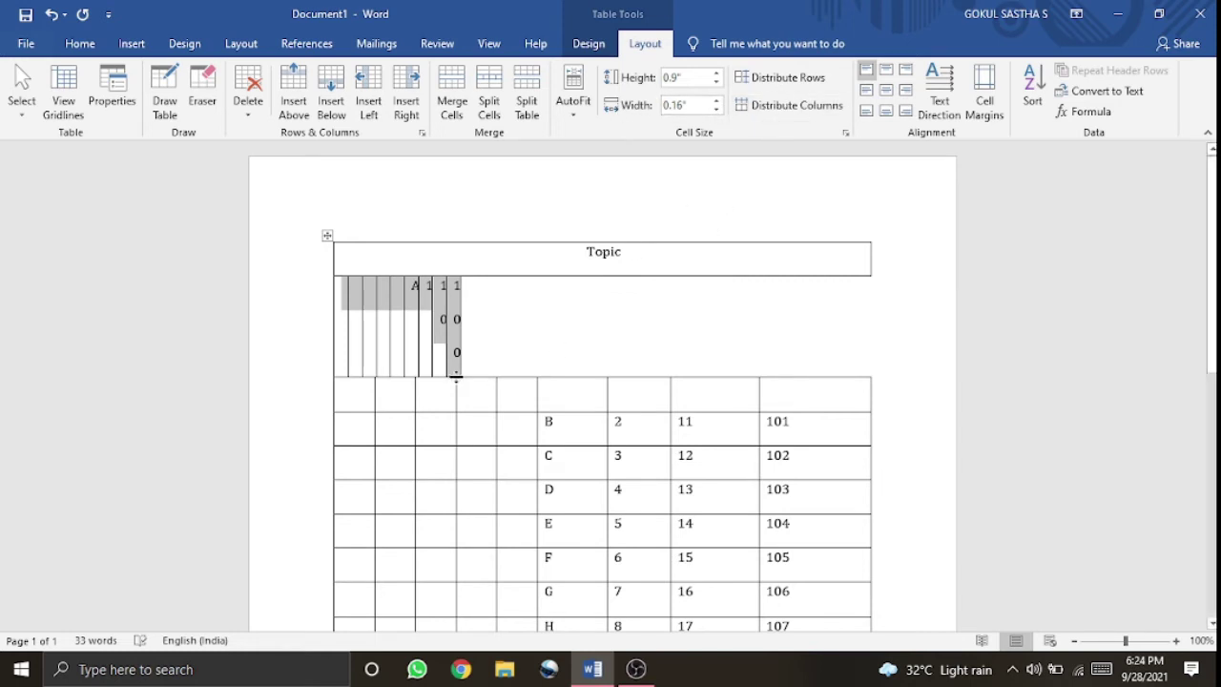
left_click(52, 16)
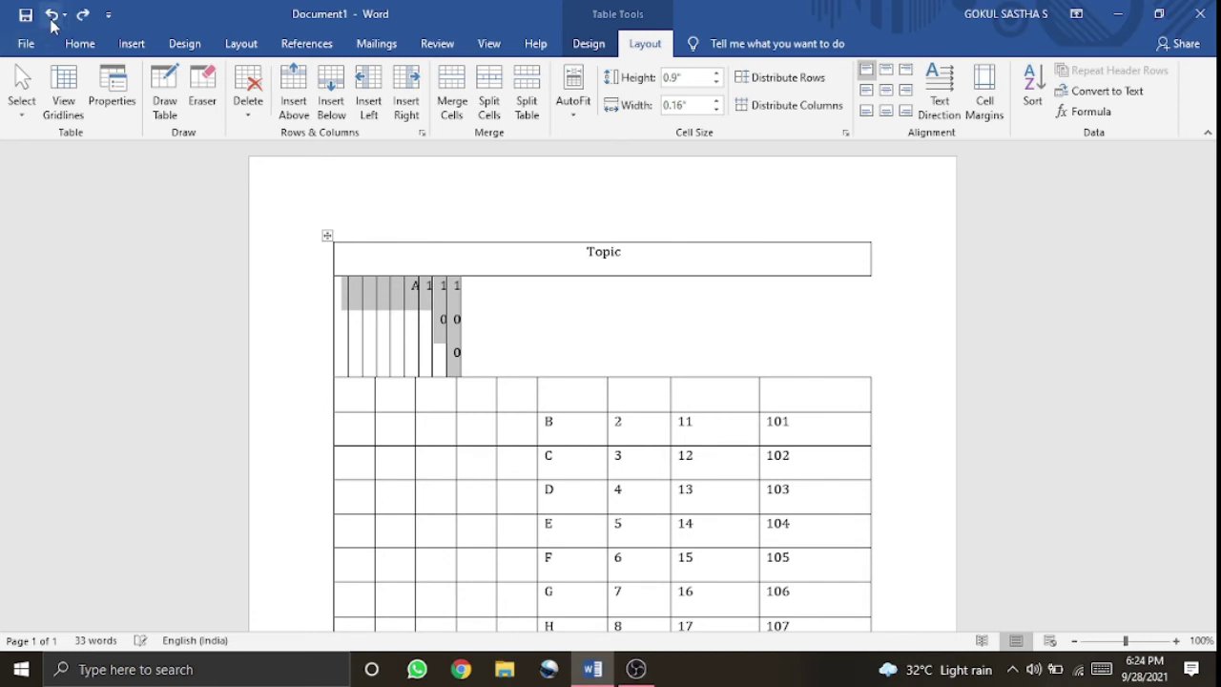
left_click(51, 16)
left_click(52, 16)
left_click(52, 16)
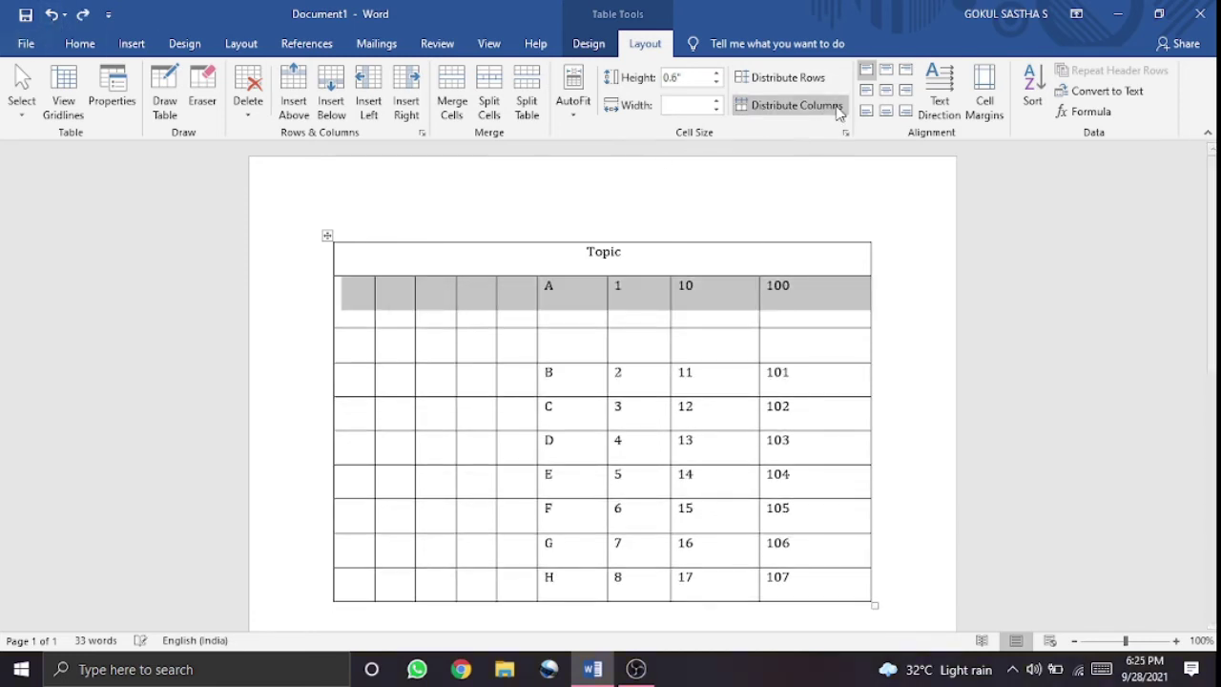
Select the whole table and distribute its rows evenly to about 0.41" height.
left_click(789, 79)
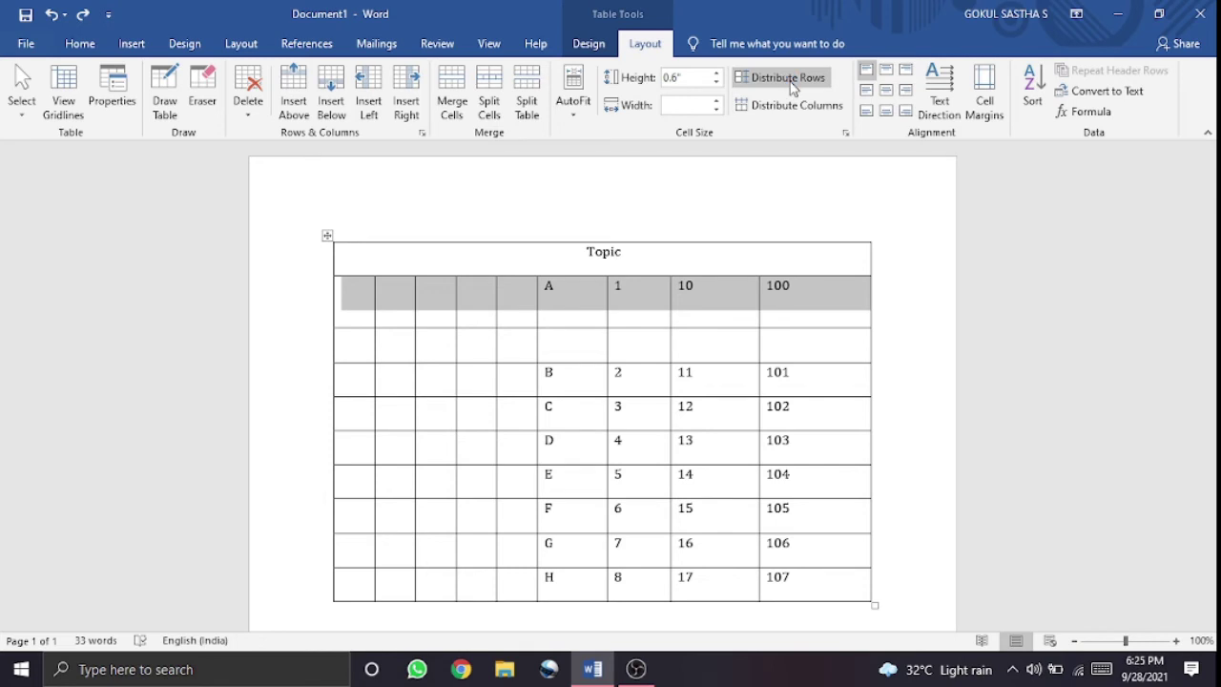
left_click(615, 383)
left_click(327, 235)
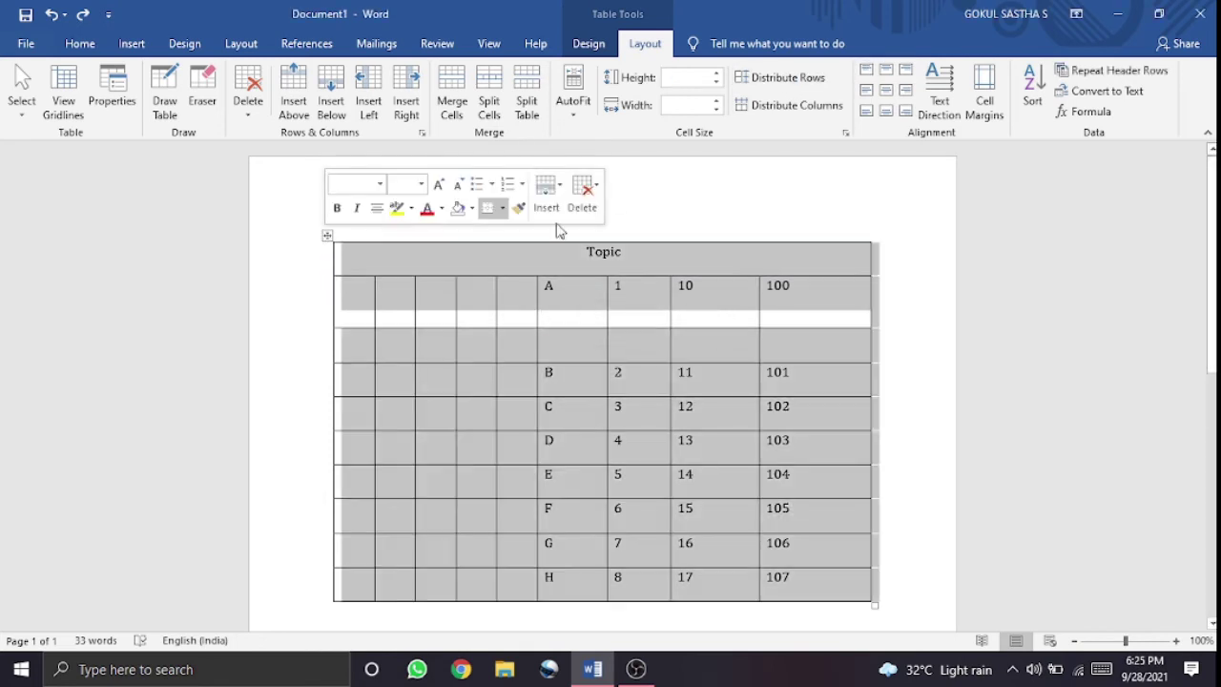
left_click(760, 84)
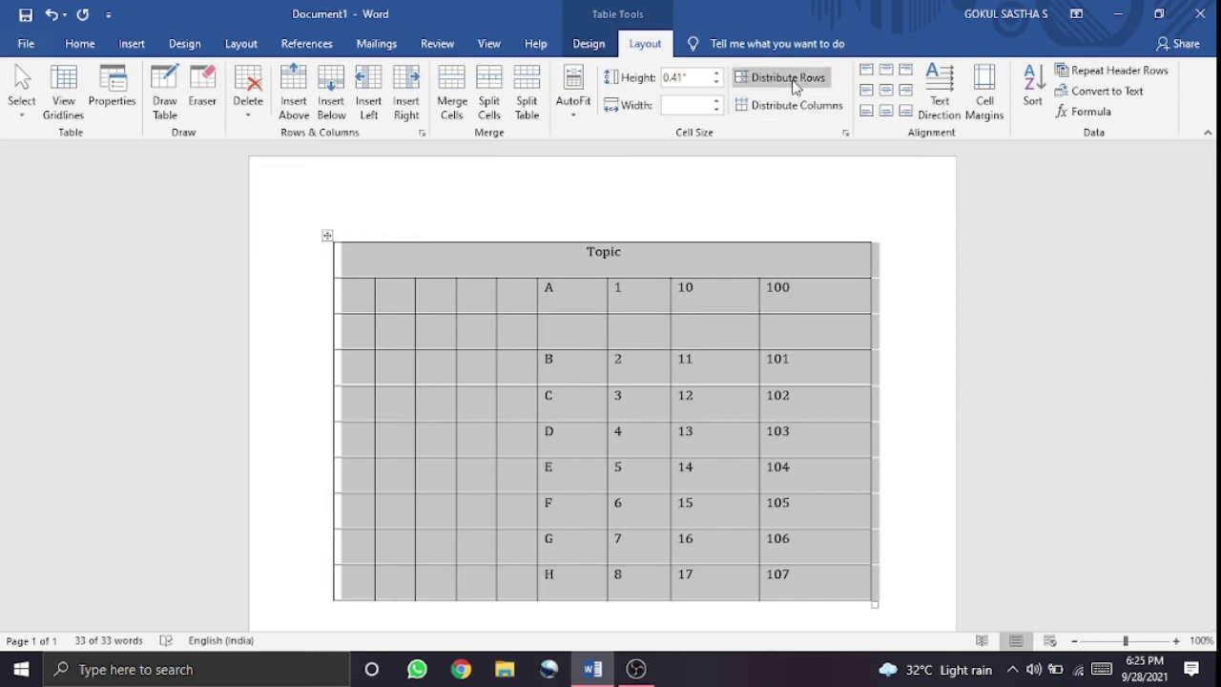
Try top-left, middle-left and bottom-left alignment, then centre the text in all table cells.
left_click(869, 80)
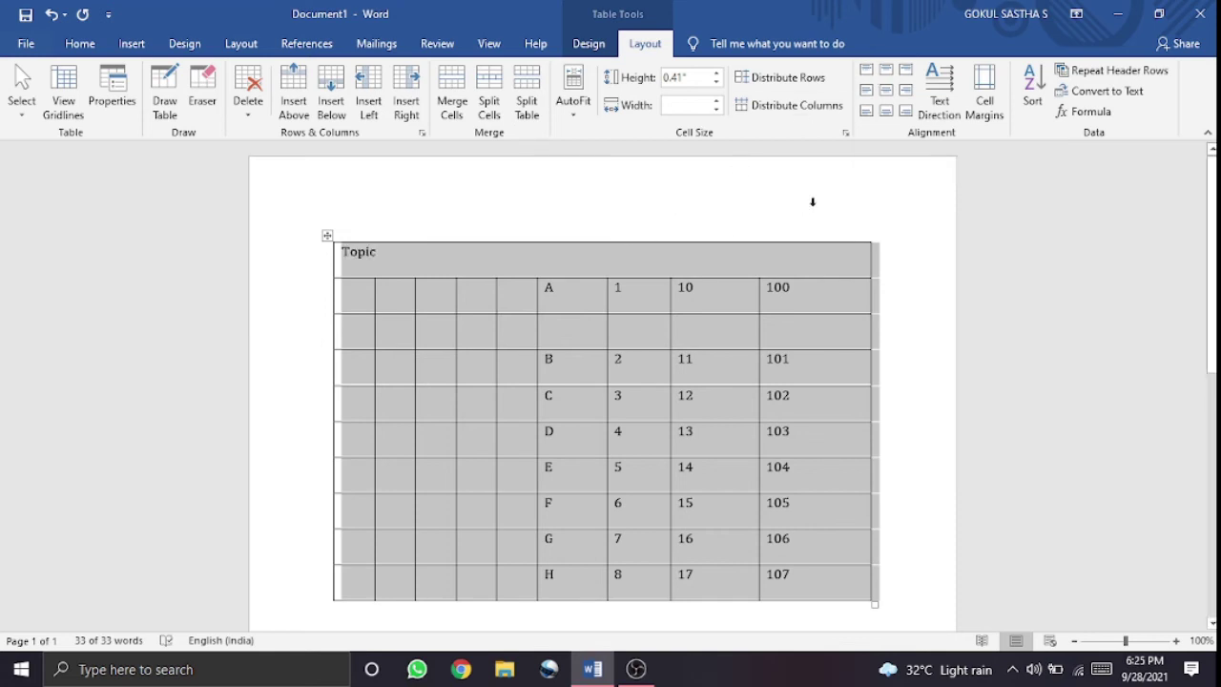
left_click(871, 98)
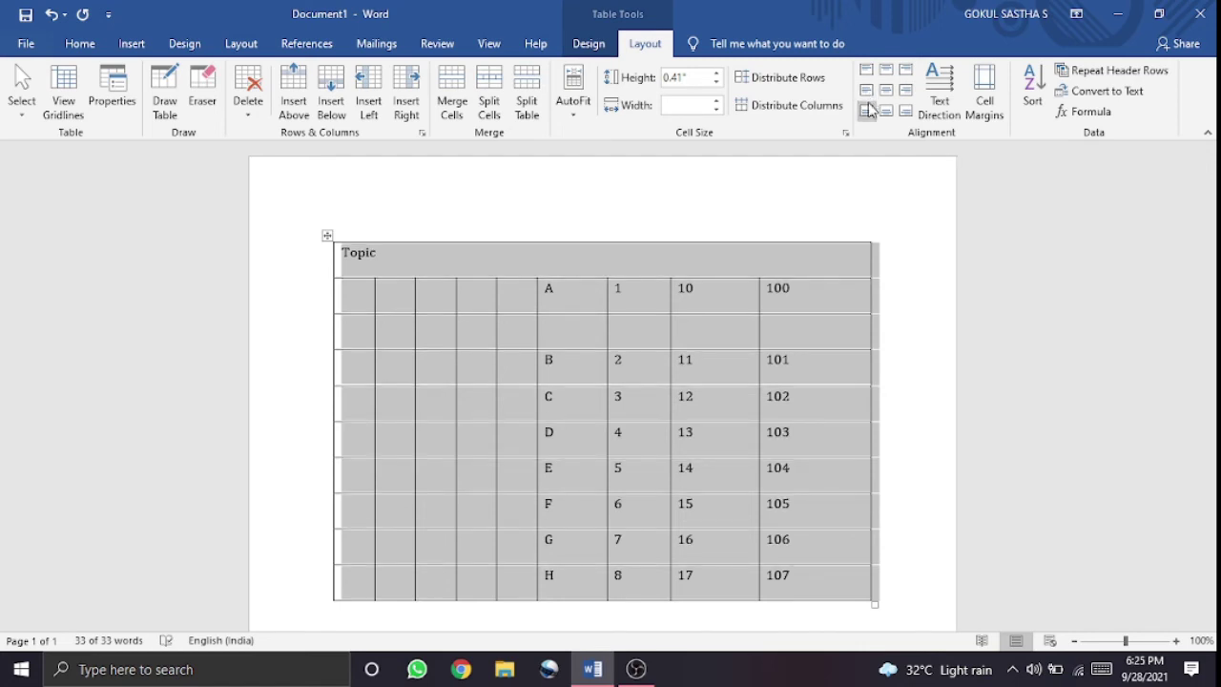
left_click(867, 111)
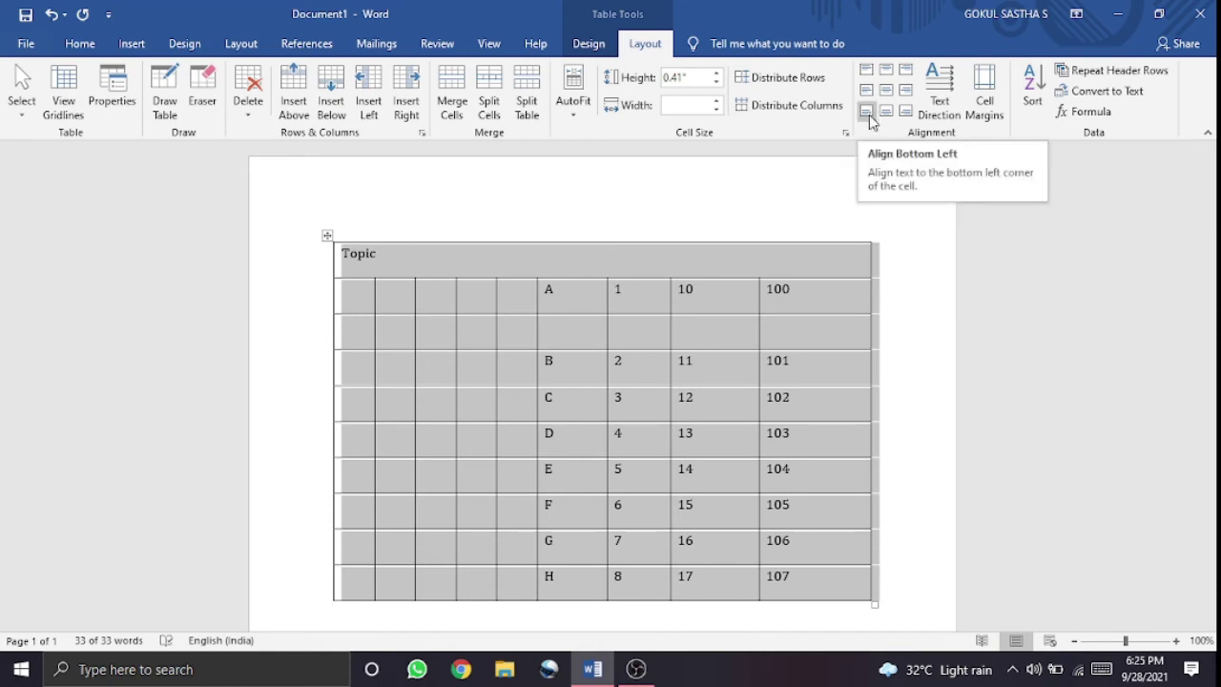
left_click(886, 90)
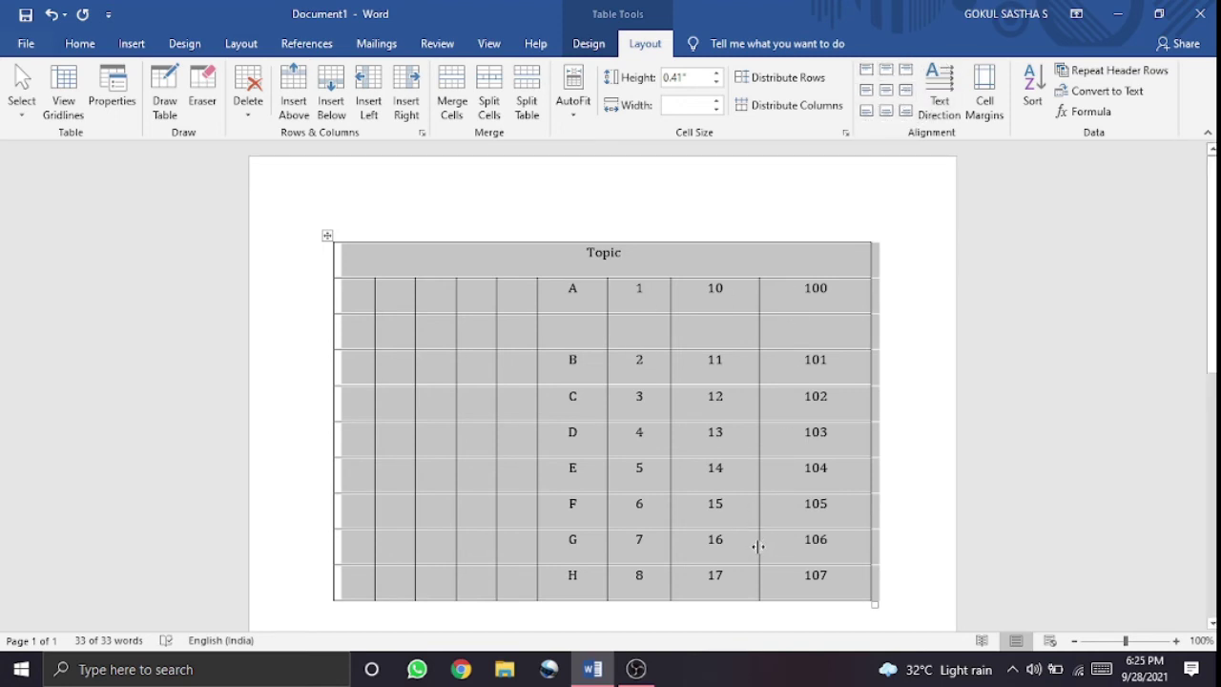
Rotate the selected table cells' text to run vertically, then flip its reading direction.
left_click(932, 103)
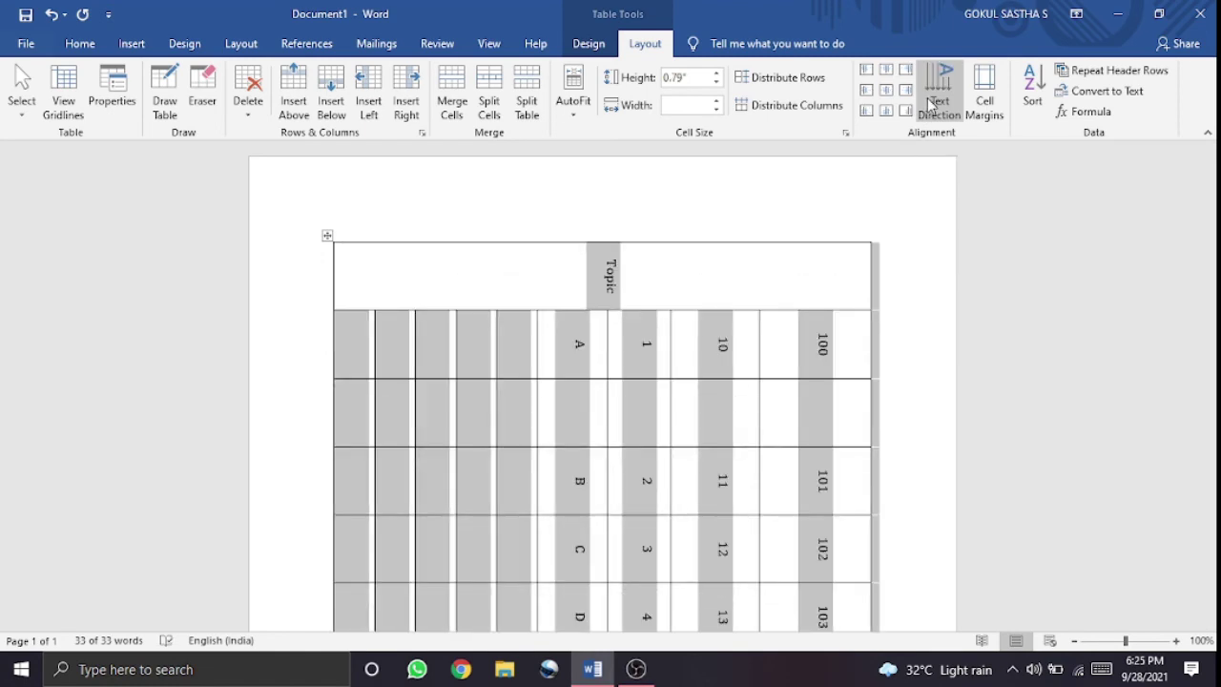
left_click(949, 98)
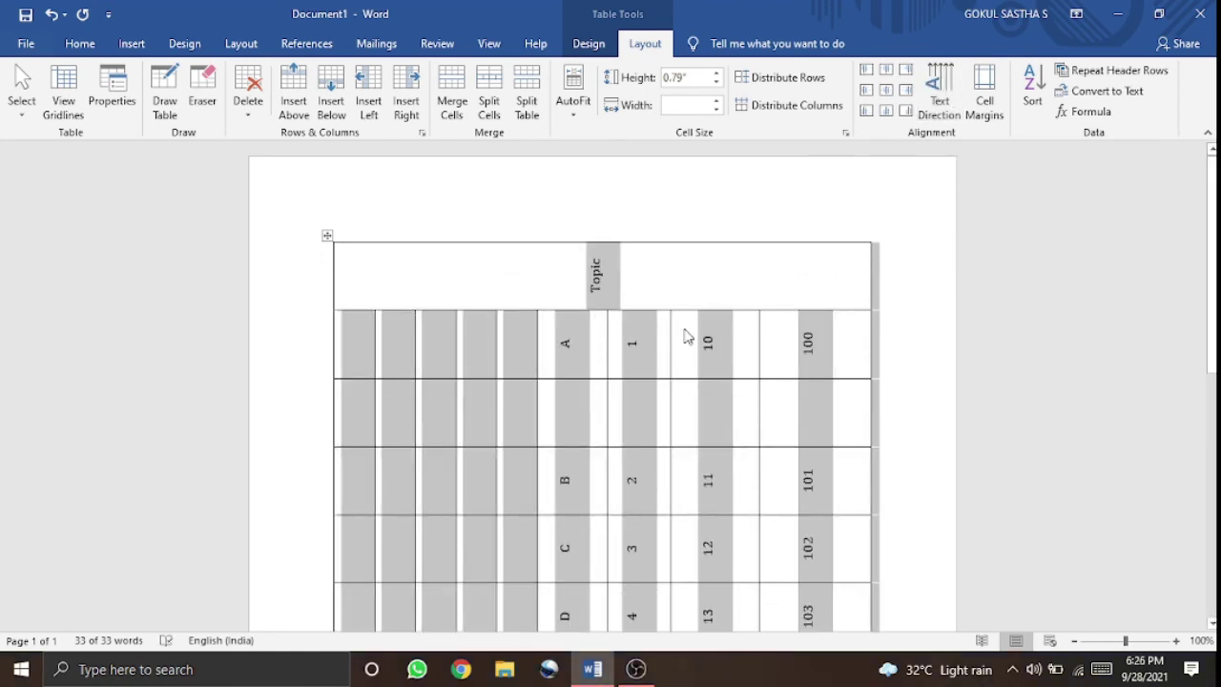
scroll(687, 335, "down", 2)
scroll(687, 335, "up", 2)
Cycle the Topic heading cell's text direction until it also runs vertically.
left_click(592, 277)
left_click(950, 93)
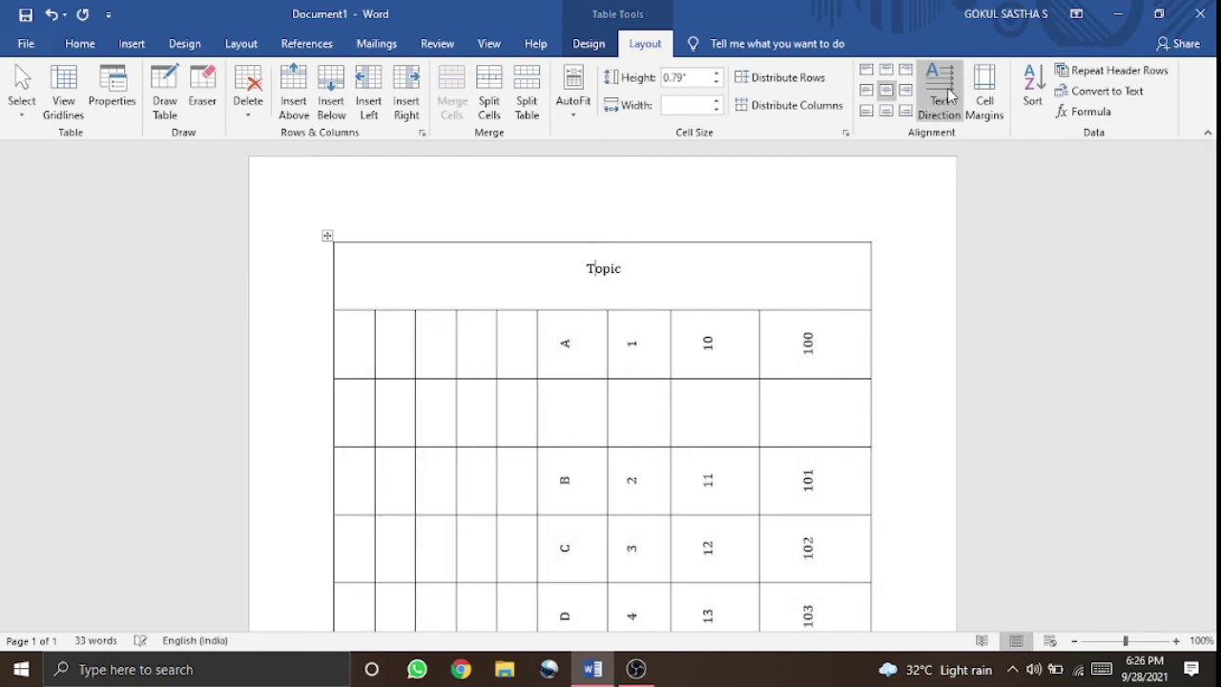
left_click(951, 93)
left_click(950, 94)
left_click(951, 94)
left_click(951, 94)
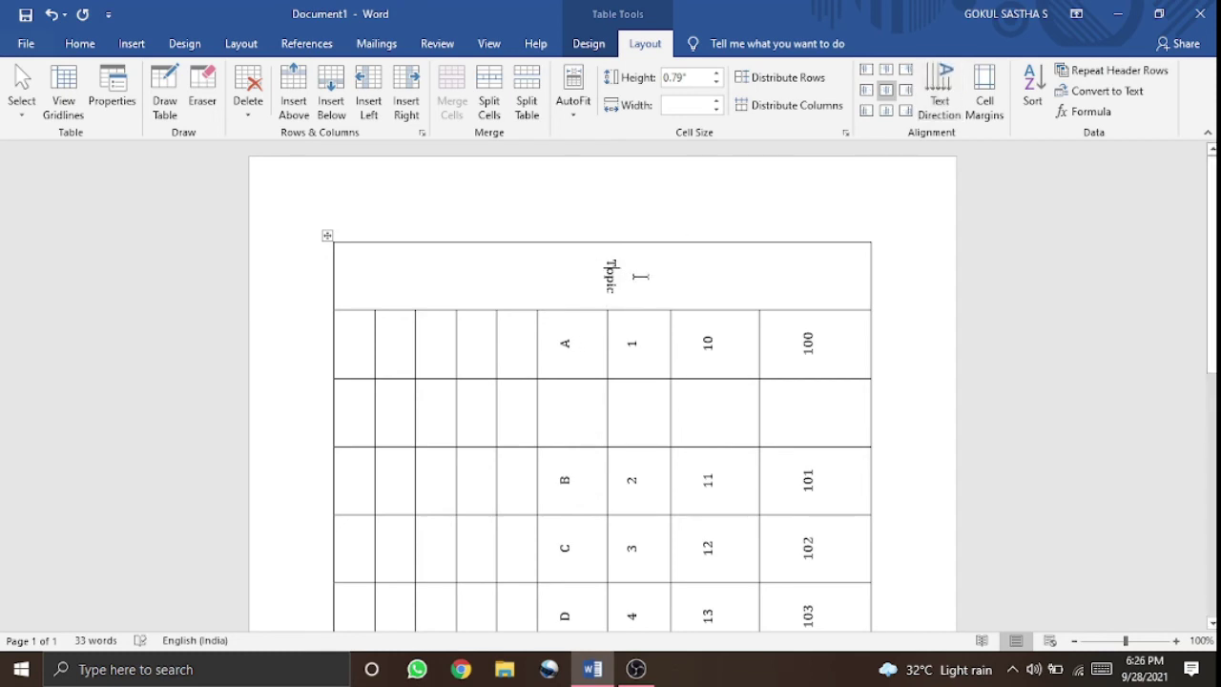
scroll(625, 344, "down", 2)
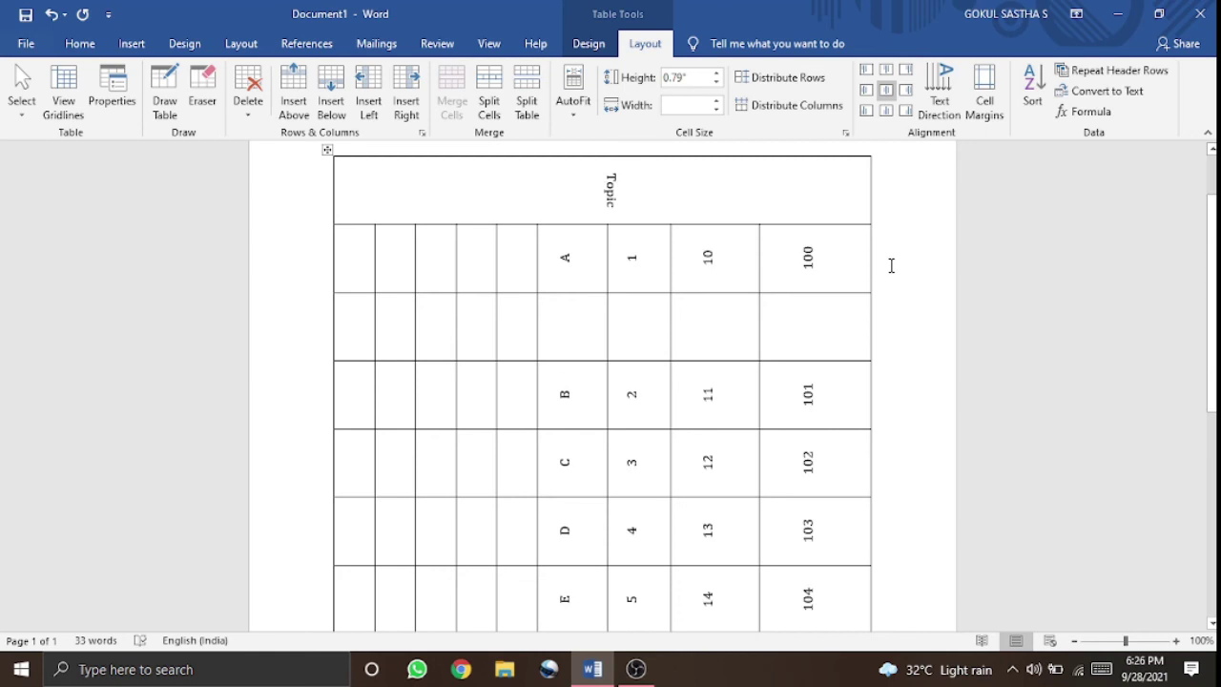
In Table Options, enable 'Automatically resize to fit contents', keeping 0" top/bottom and 0.08" side margins.
left_click(989, 105)
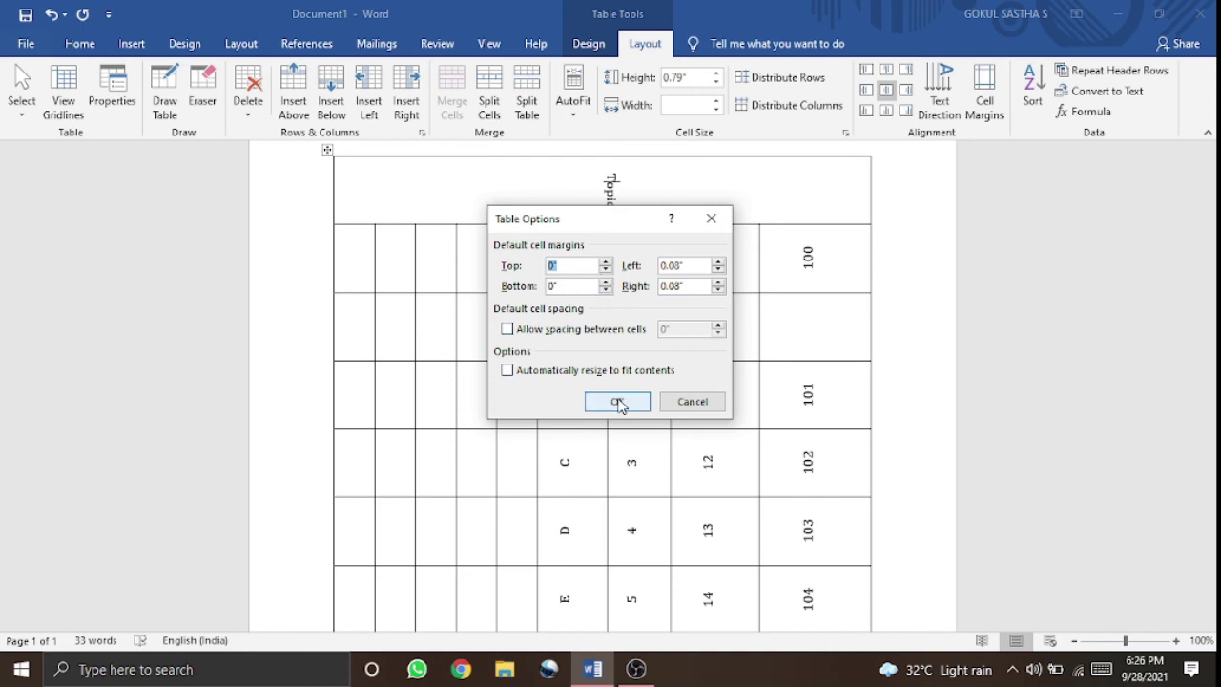
left_click(819, 270)
left_click(508, 371)
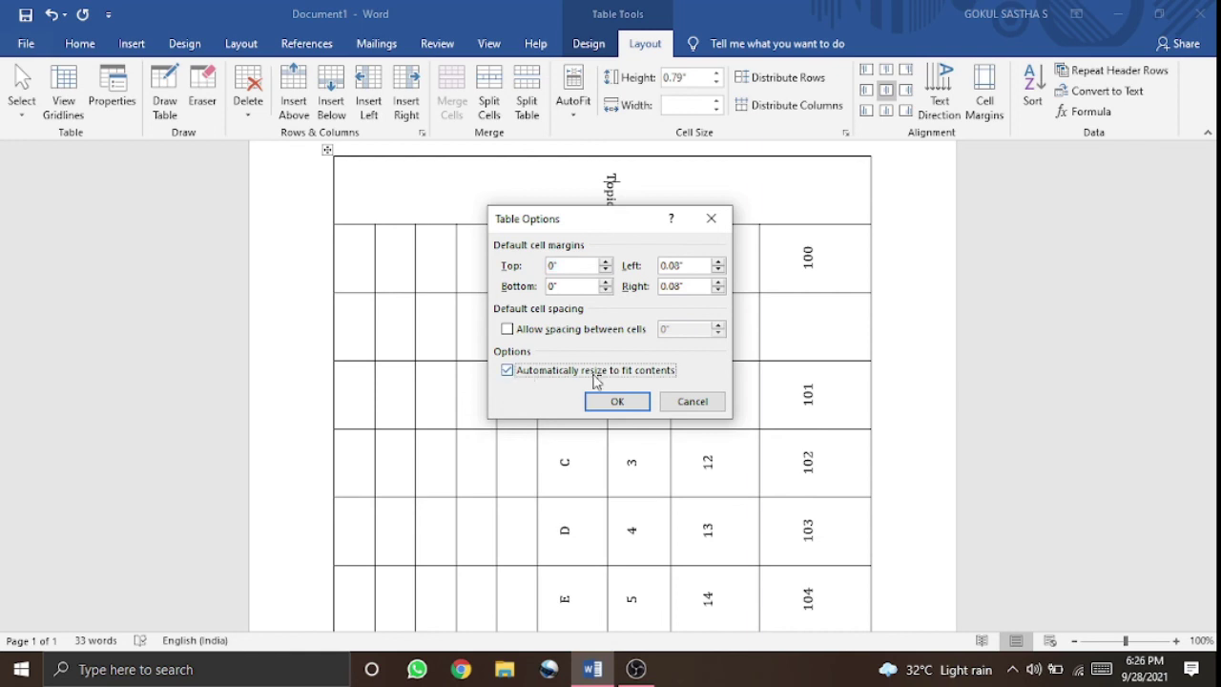
left_click(618, 402)
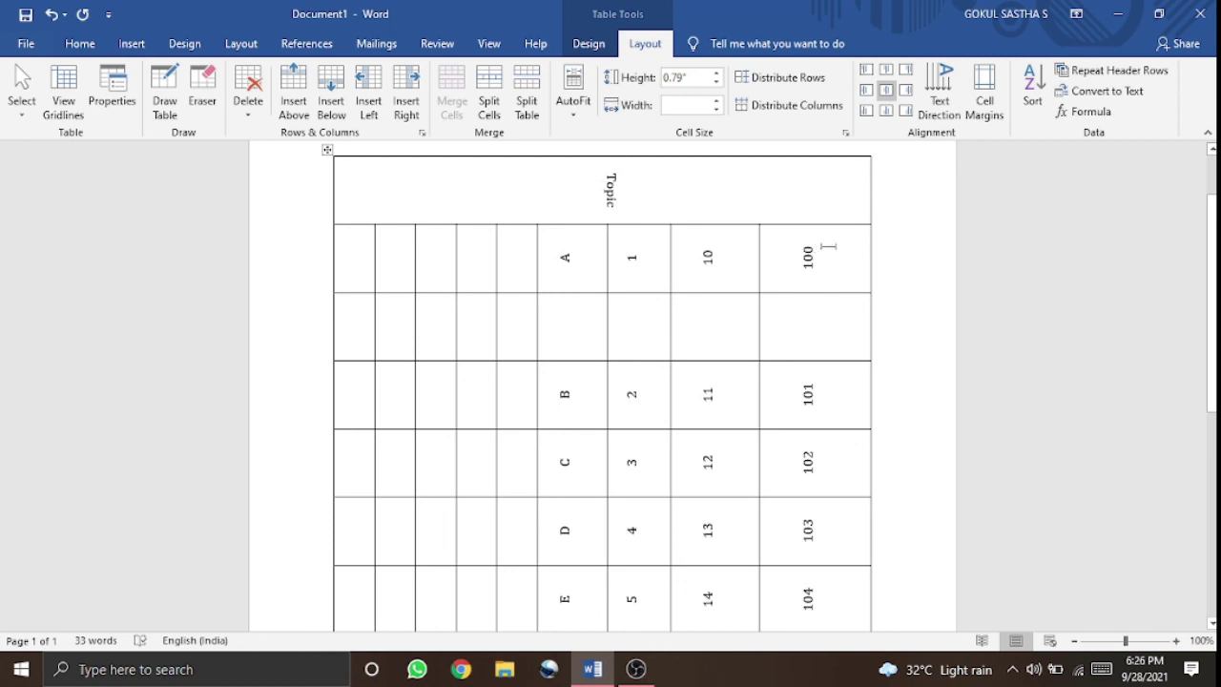
left_click(1034, 92)
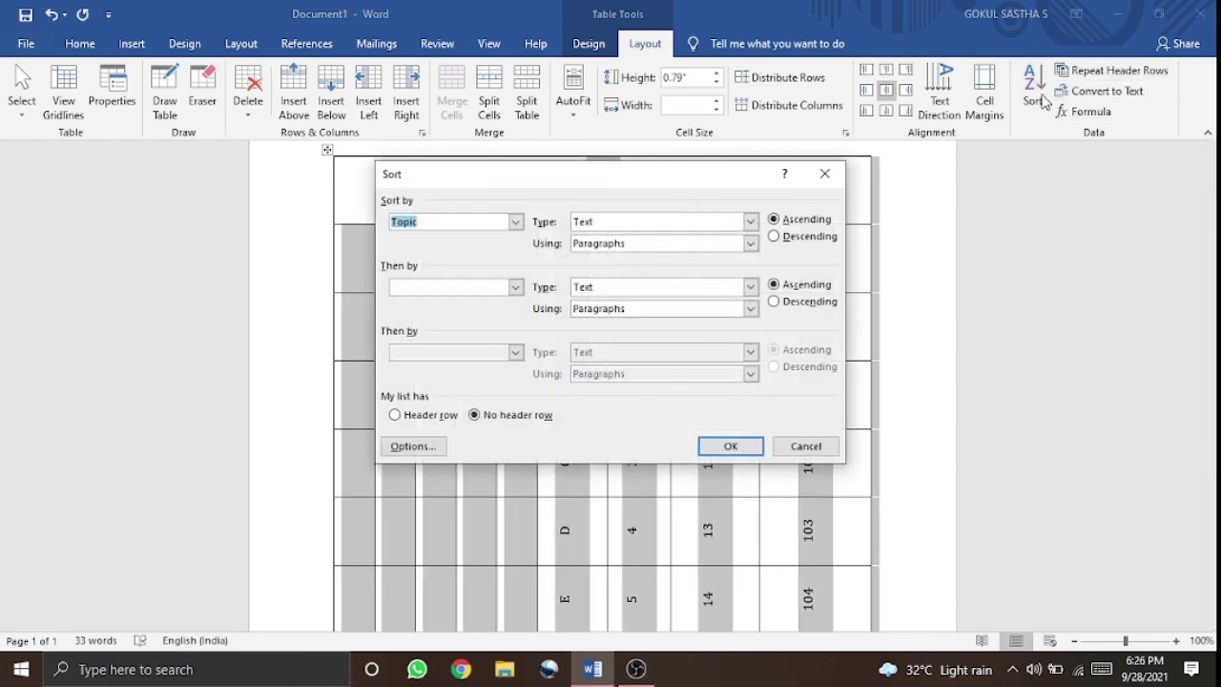
left_click(716, 447)
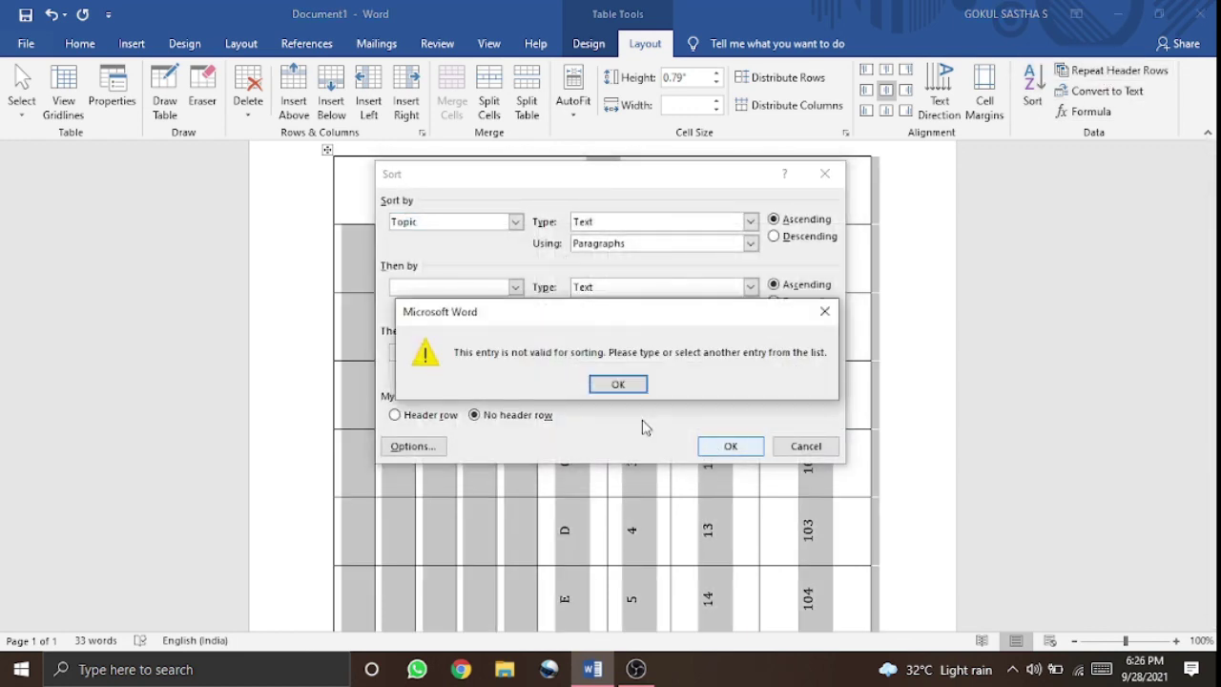
left_click(823, 311)
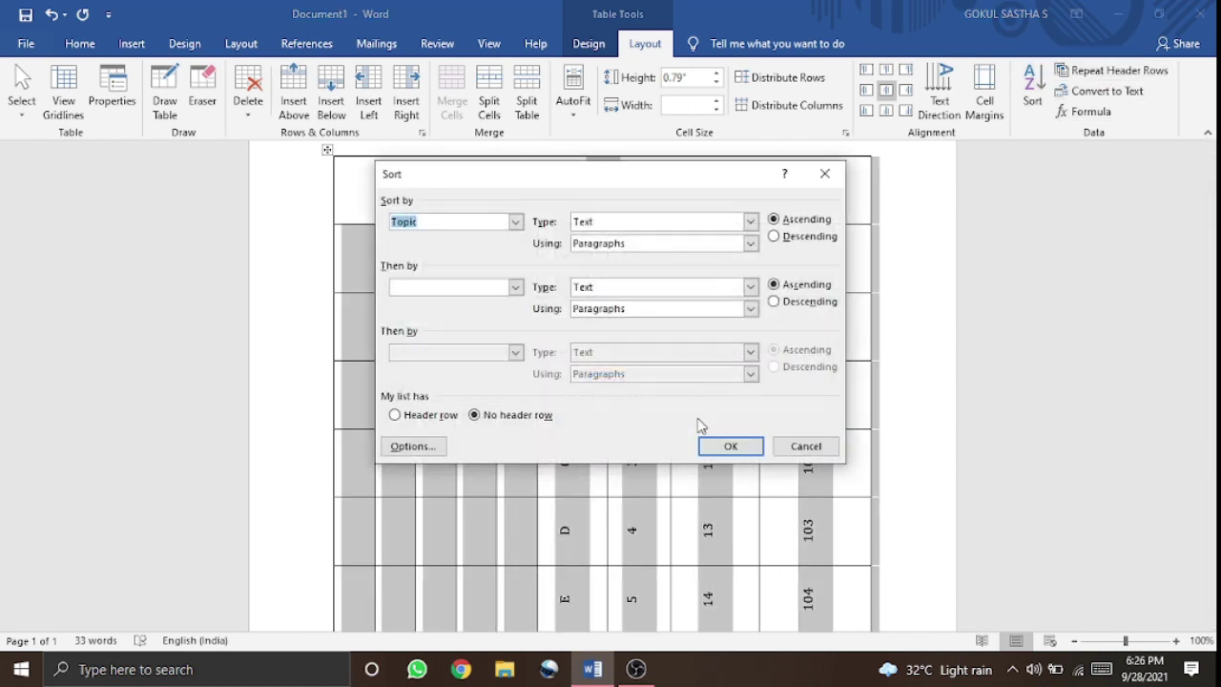
left_click(799, 450)
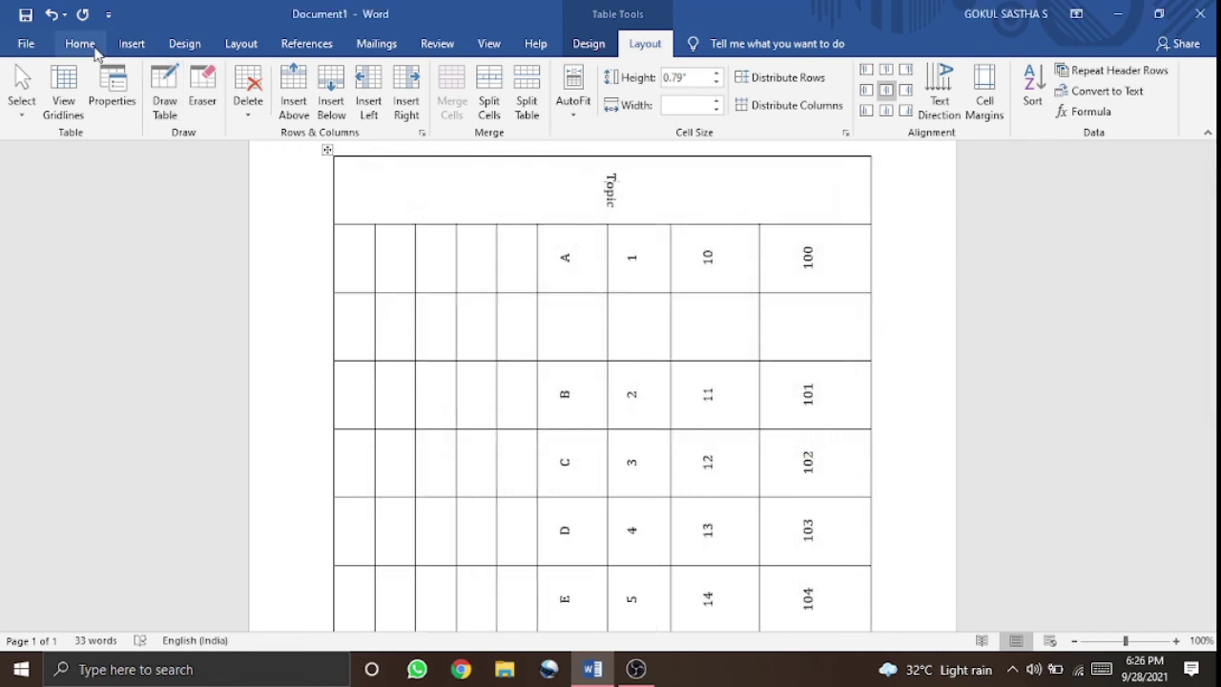
scroll(468, 240, "down", 2)
scroll(480, 265, "up", 1)
left_click_drag(561, 219, 809, 610)
scroll(798, 468, "down", 3)
scroll(799, 475, "down", 2)
left_click_drag(790, 434, 785, 430)
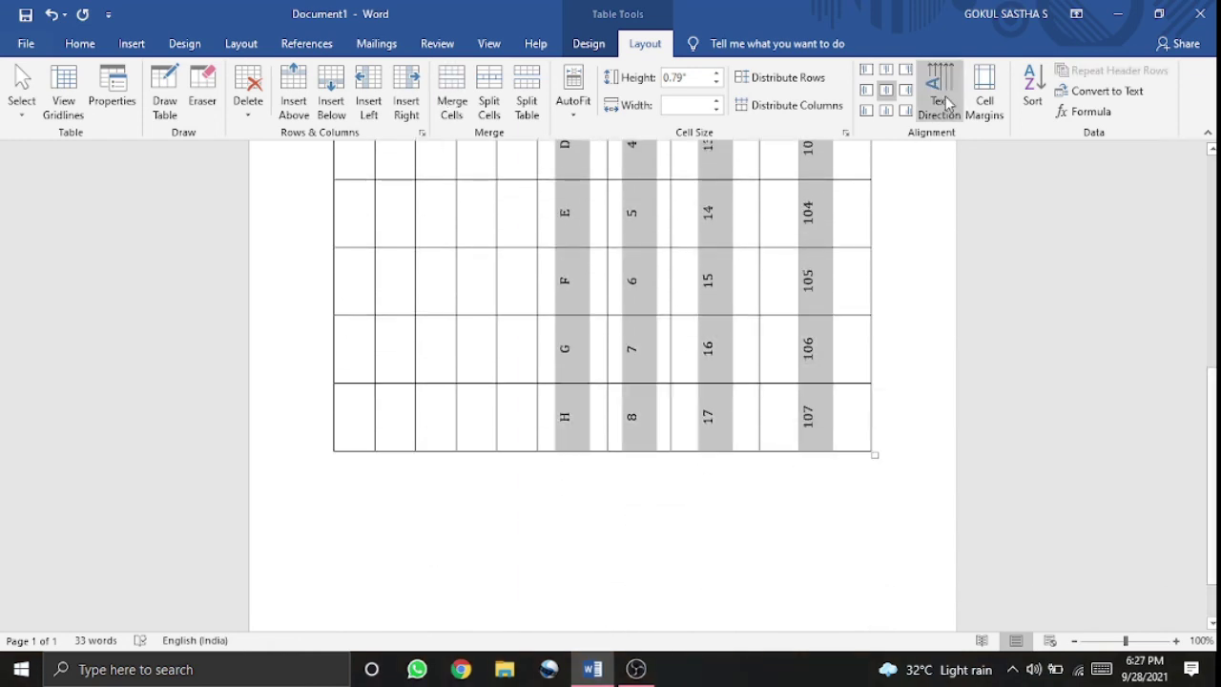
left_click(1029, 86)
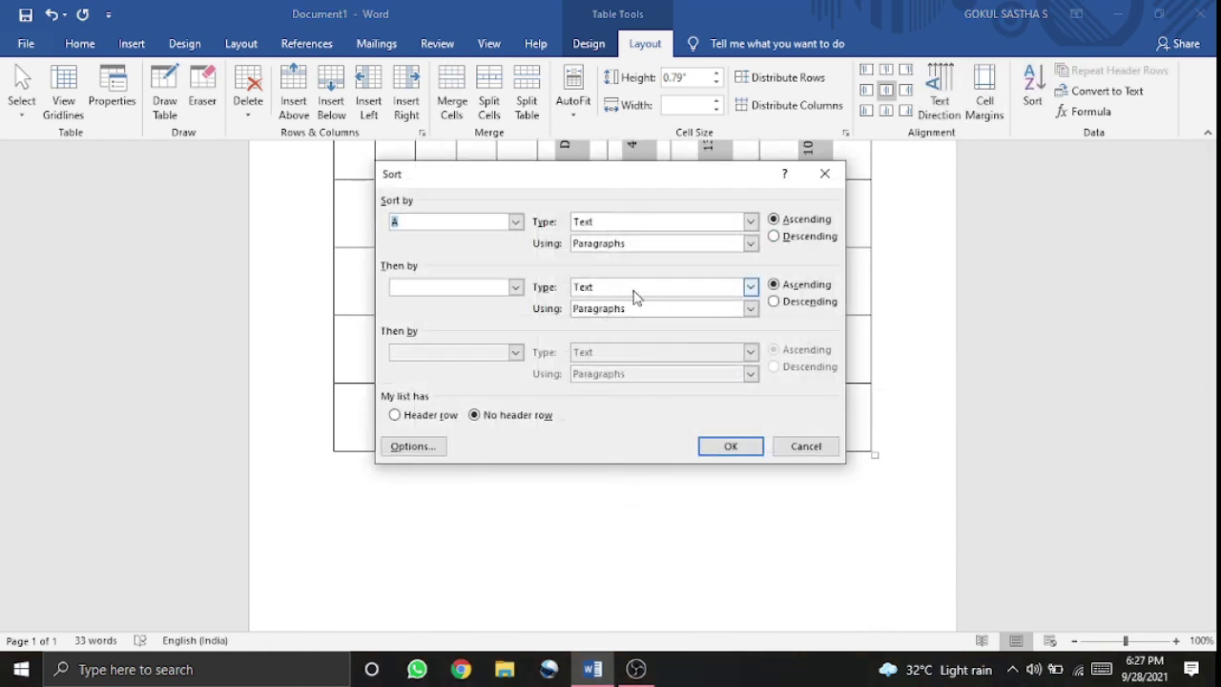
left_click(727, 446)
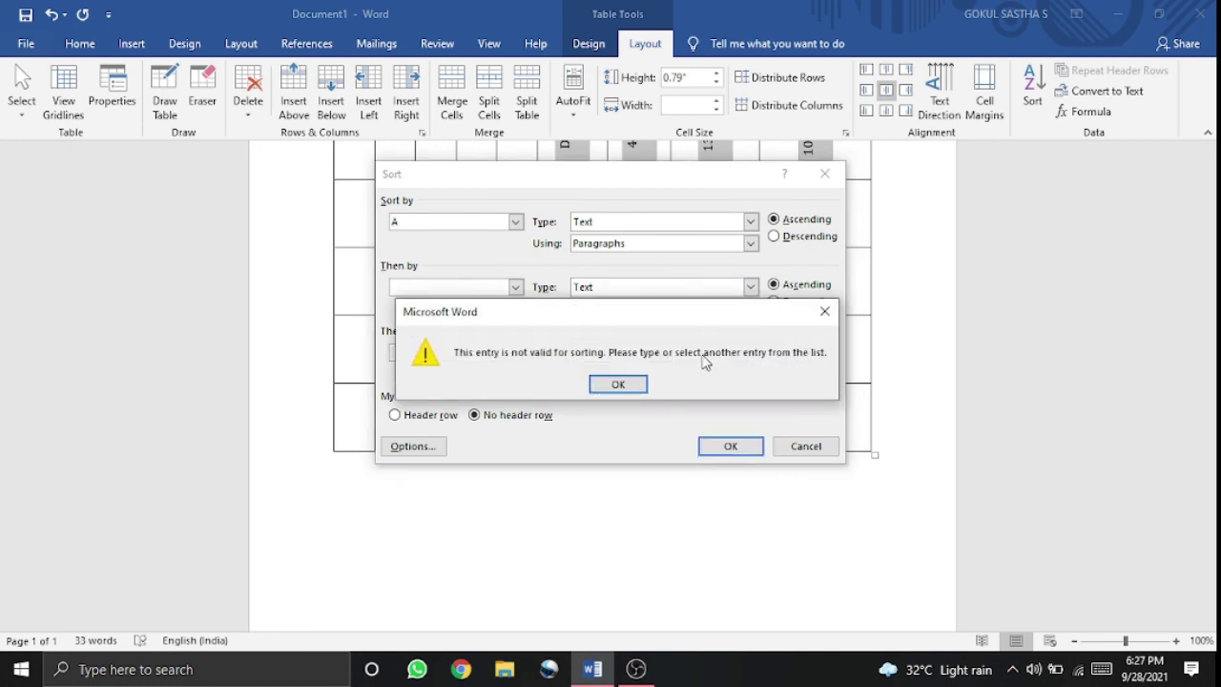
left_click(641, 385)
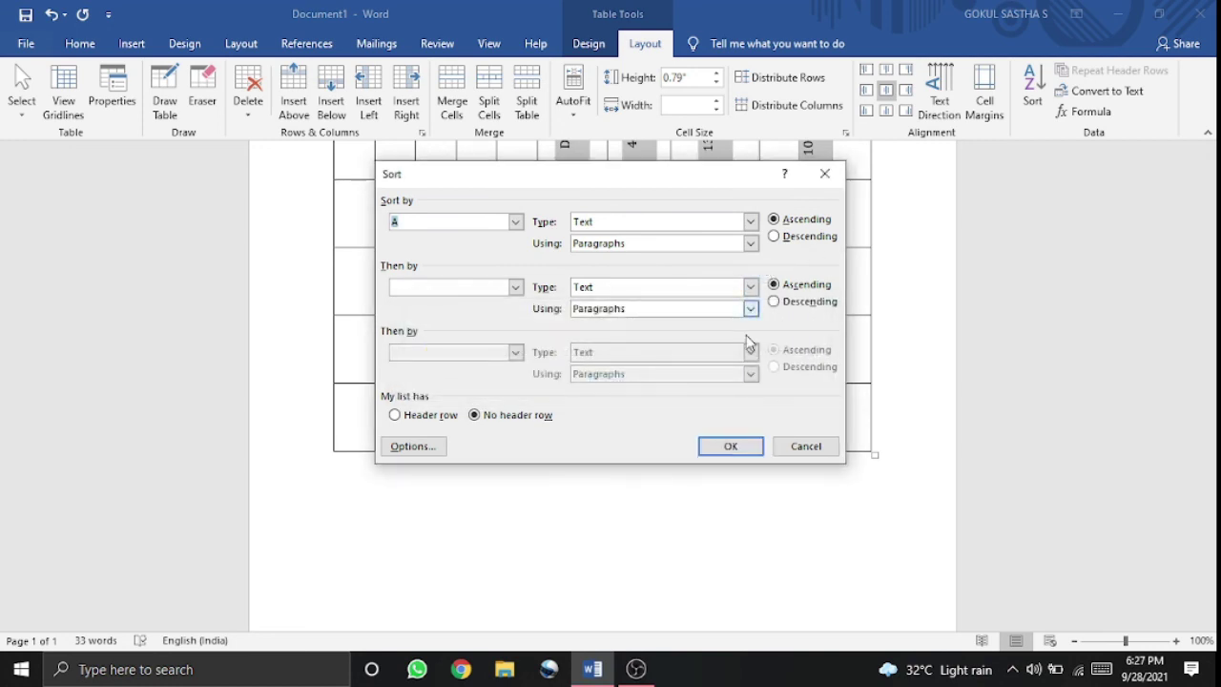
left_click(732, 449)
left_click(911, 182)
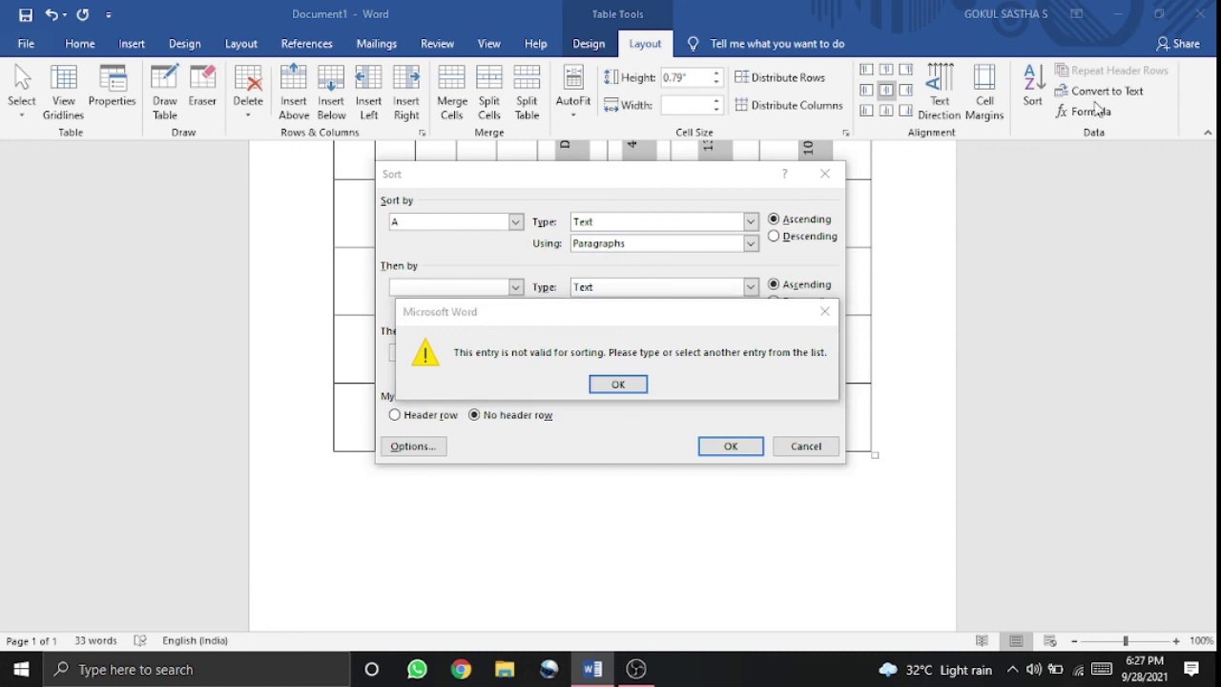
left_click(618, 383)
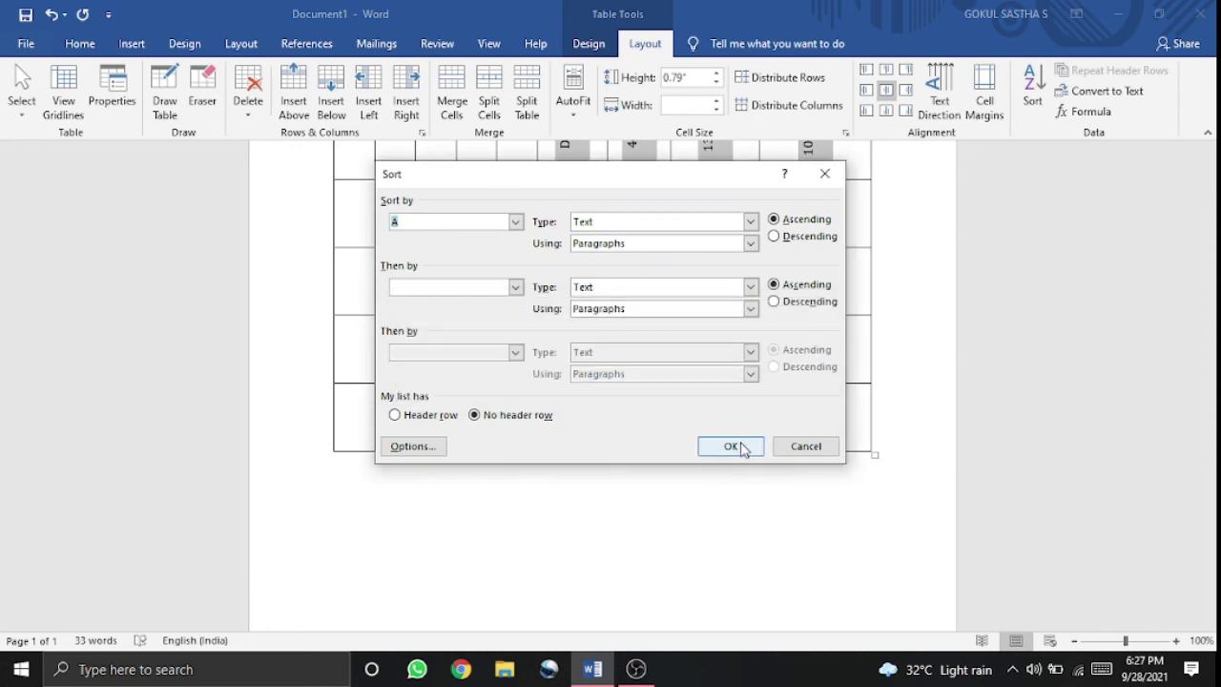
left_click(729, 445)
left_click(619, 383)
left_click(826, 180)
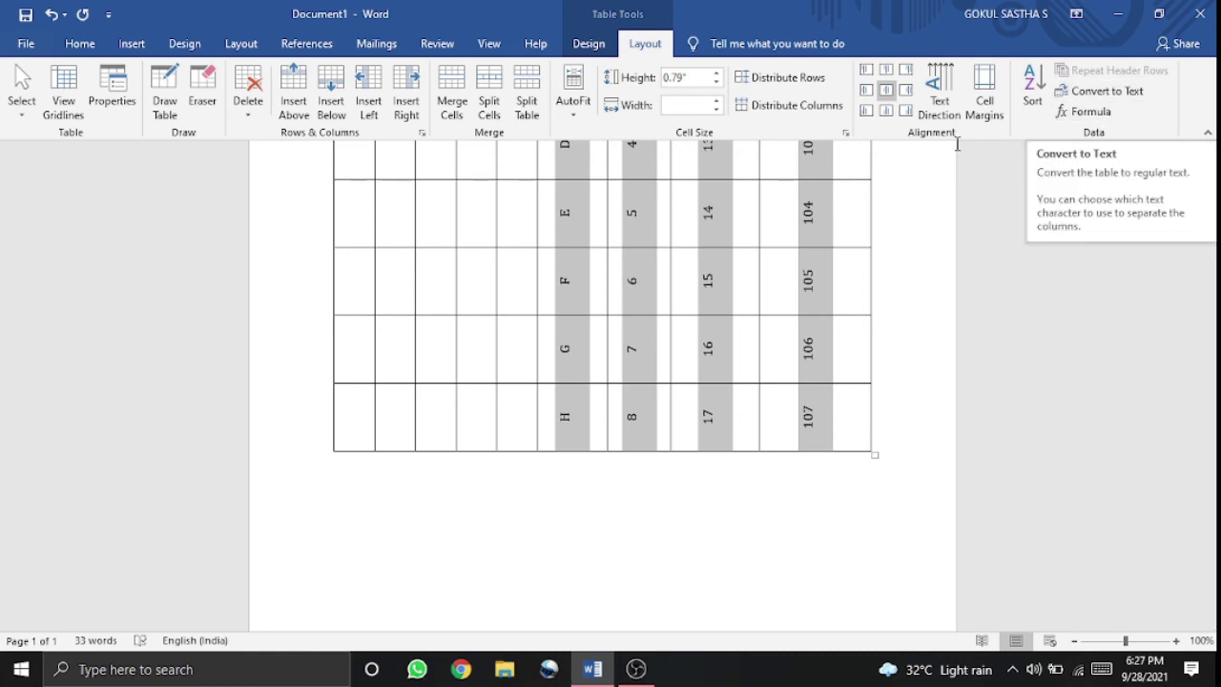
scroll(617, 395, "up", 3)
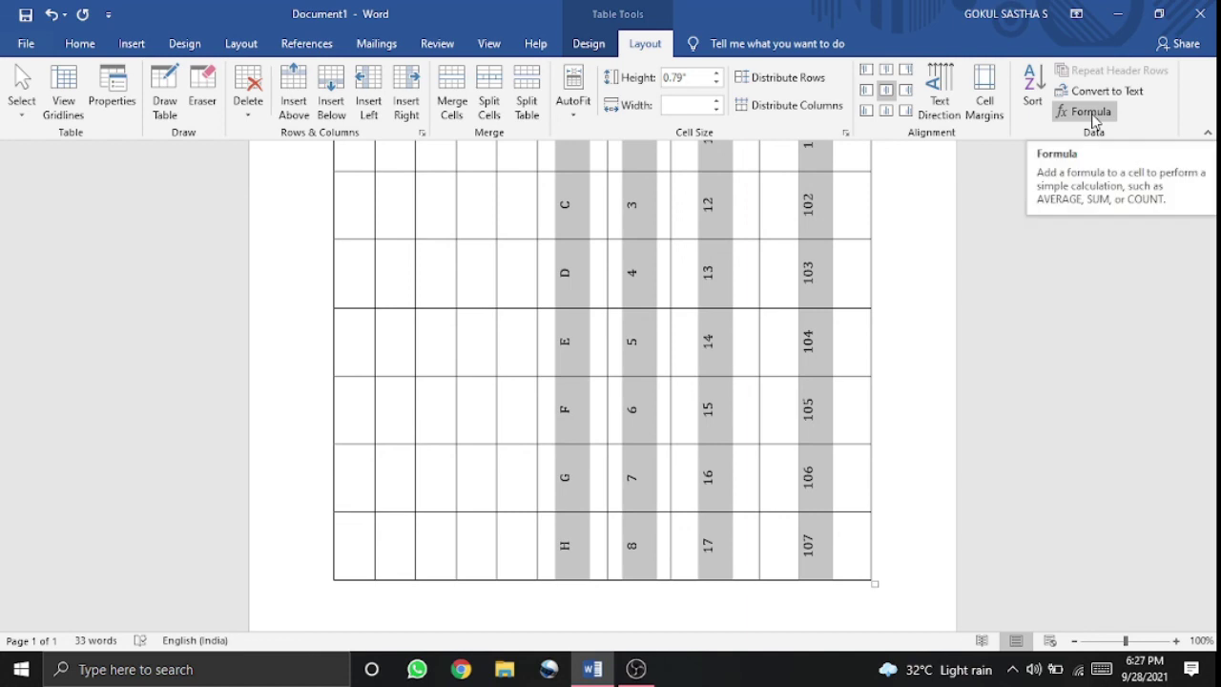
scroll(632, 314, "up", 5)
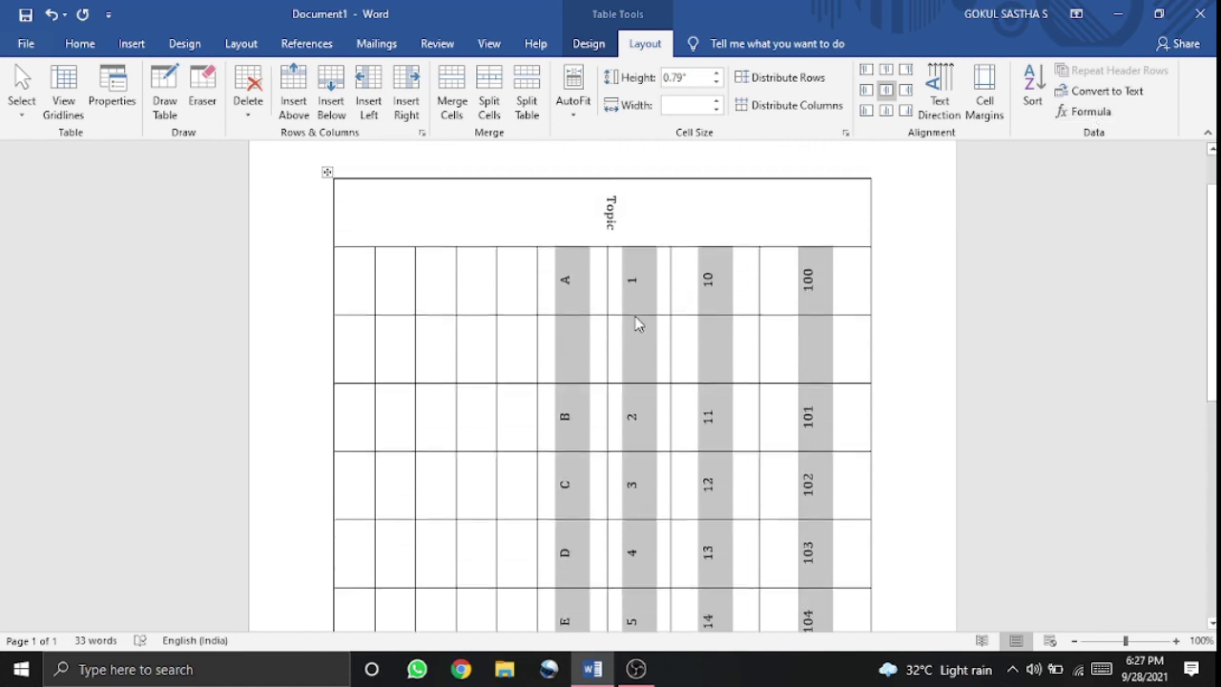